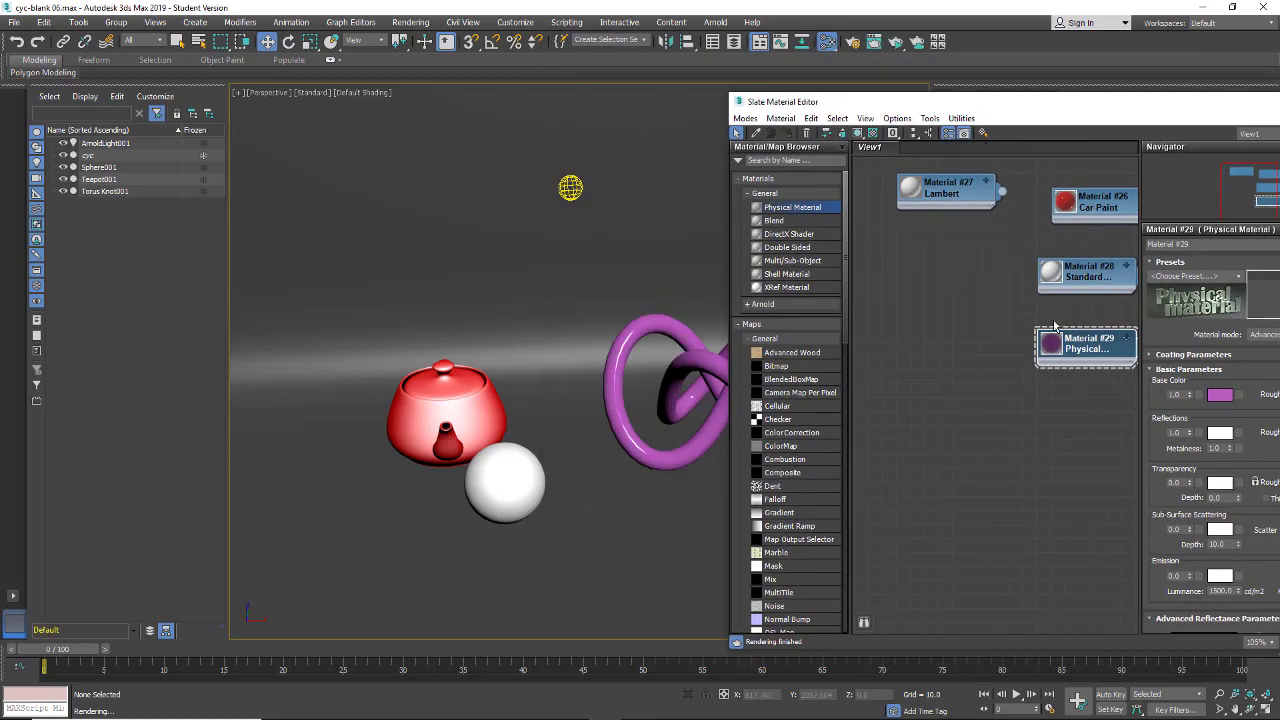
Delete the Lambert material node and line up the Car Paint, Standard Surface and Physical Material nodes in one column
click(934, 191)
key(Delete)
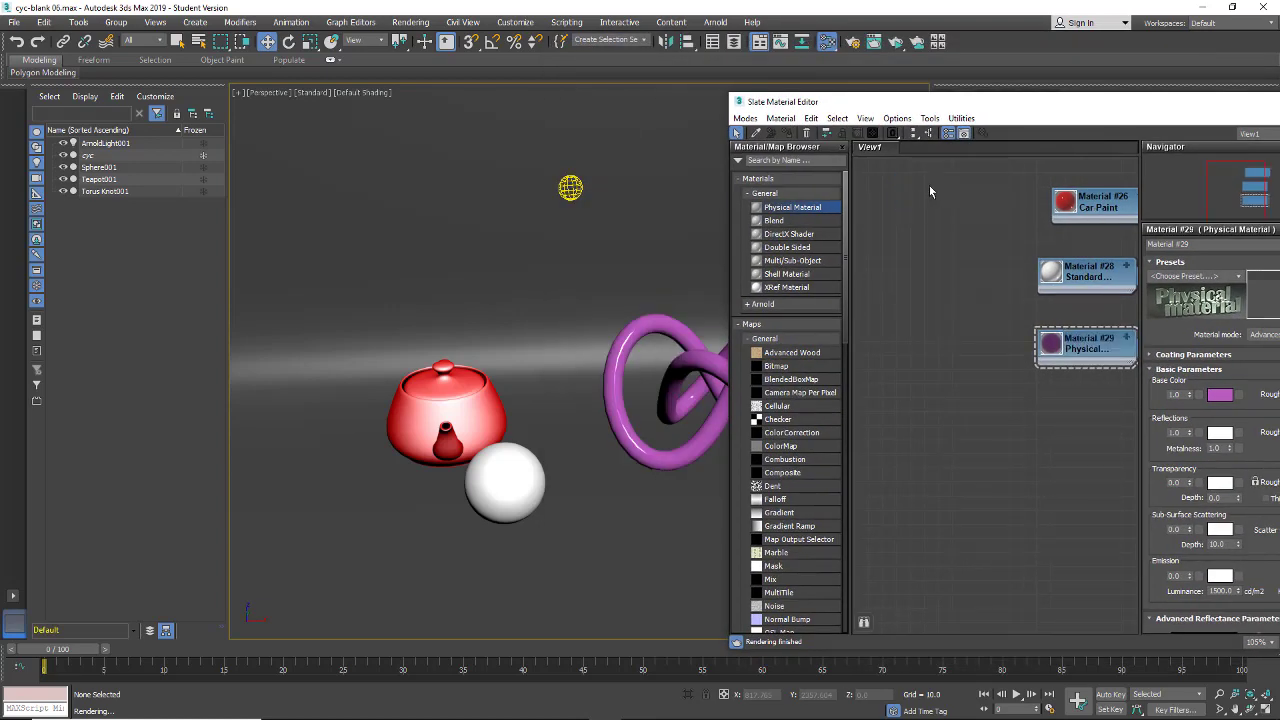
drag(1078, 113, 1015, 116)
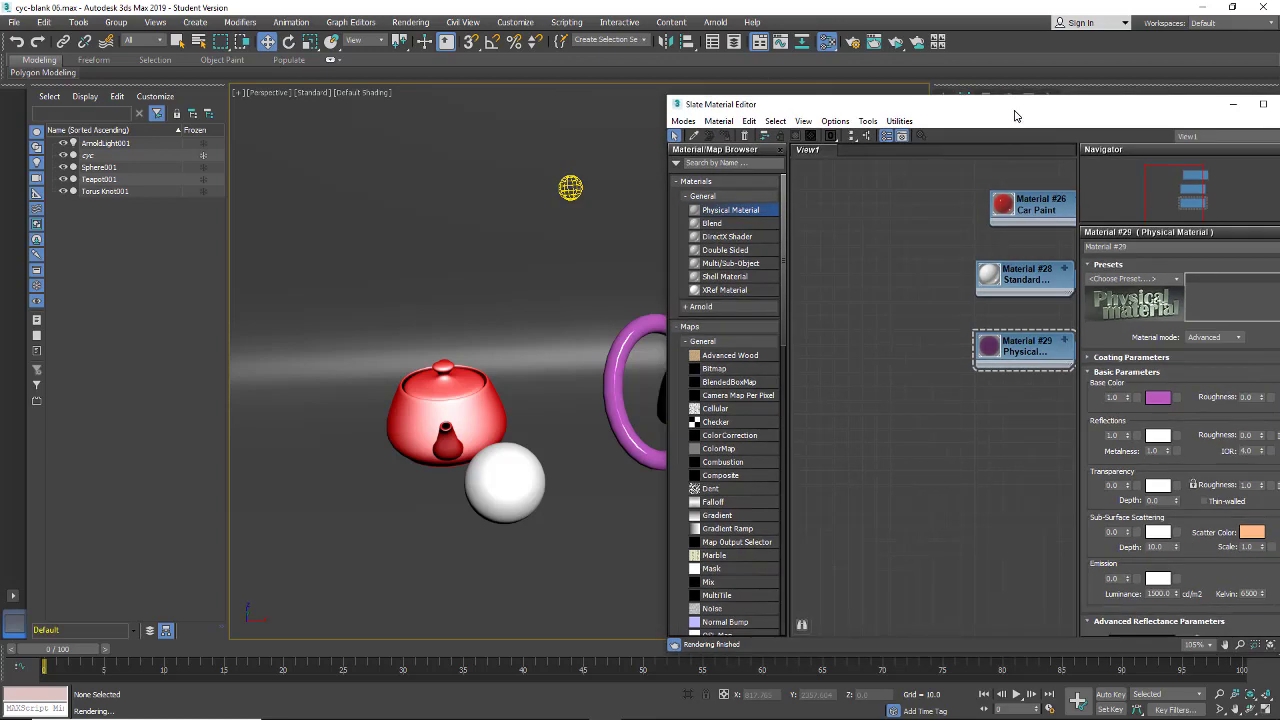
drag(1033, 210, 977, 210)
drag(1013, 292, 969, 279)
drag(1014, 341, 985, 327)
drag(965, 109, 1024, 77)
drag(1068, 305, 1056, 305)
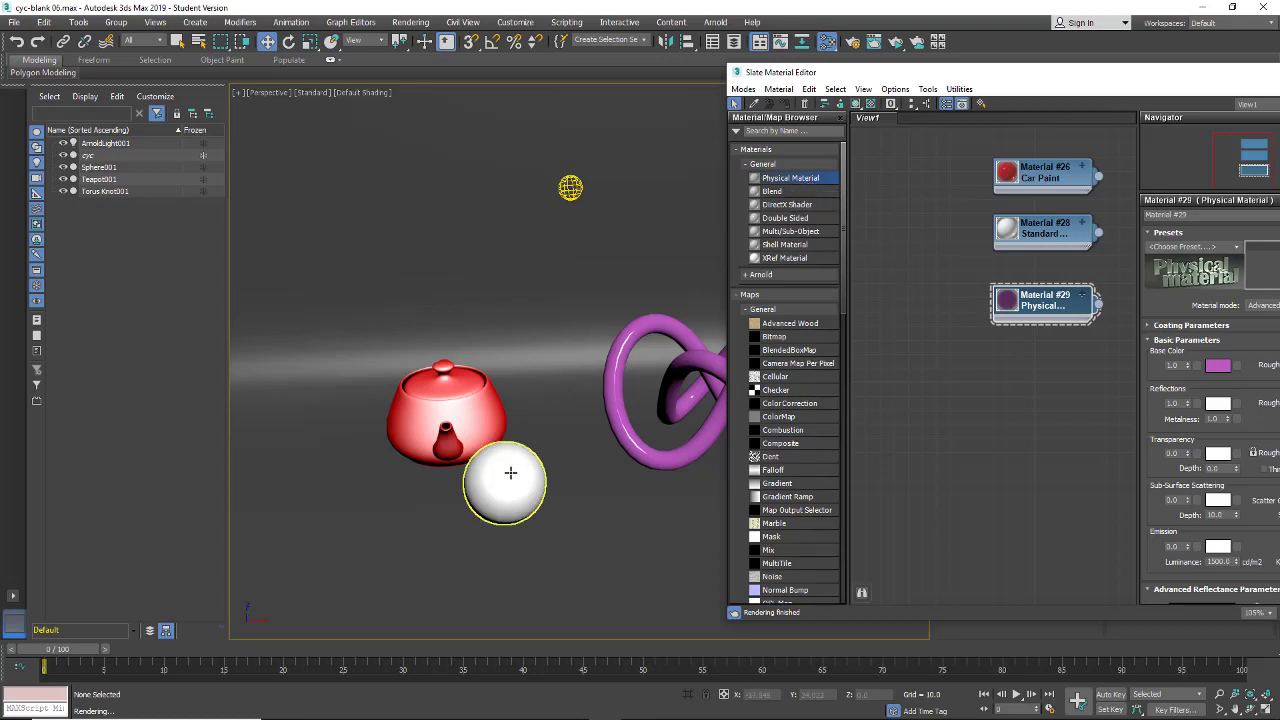
Show the Standard Surface and Car Paint parameters, regroup those two nodes beside the Physical Material node, and display the Physical Material's parameters
double_click(1040, 232)
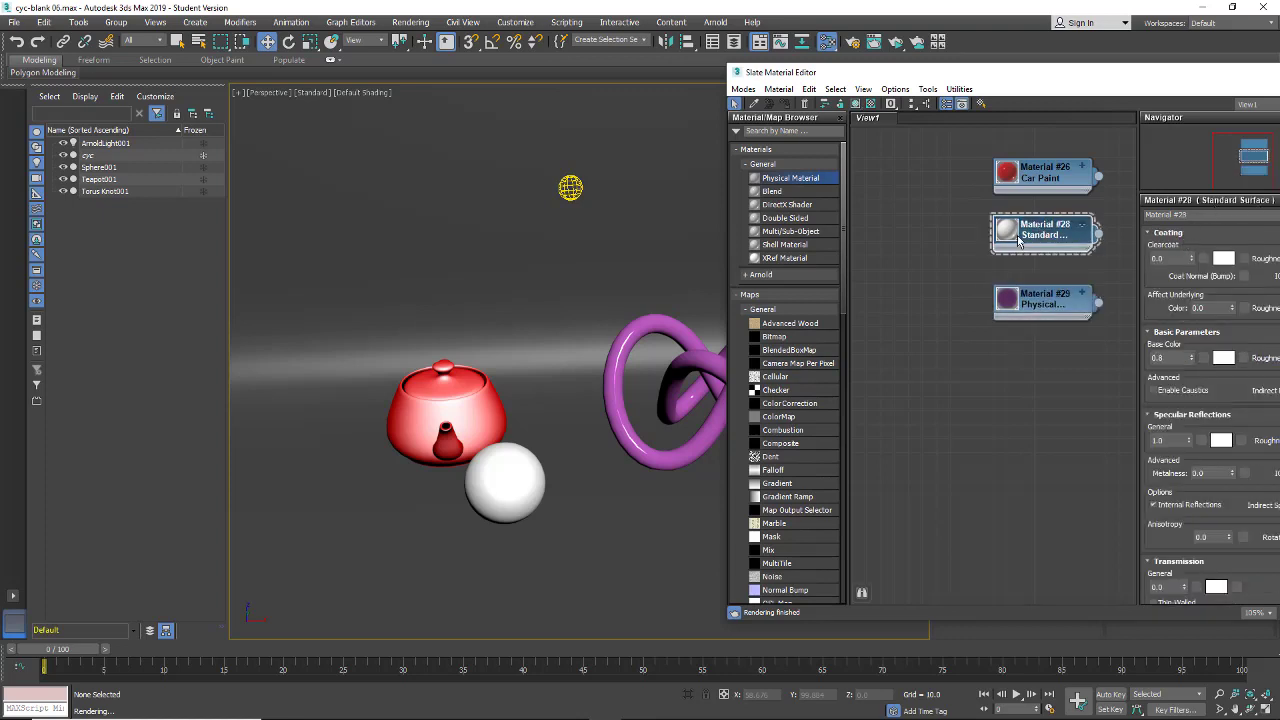
double_click(1038, 176)
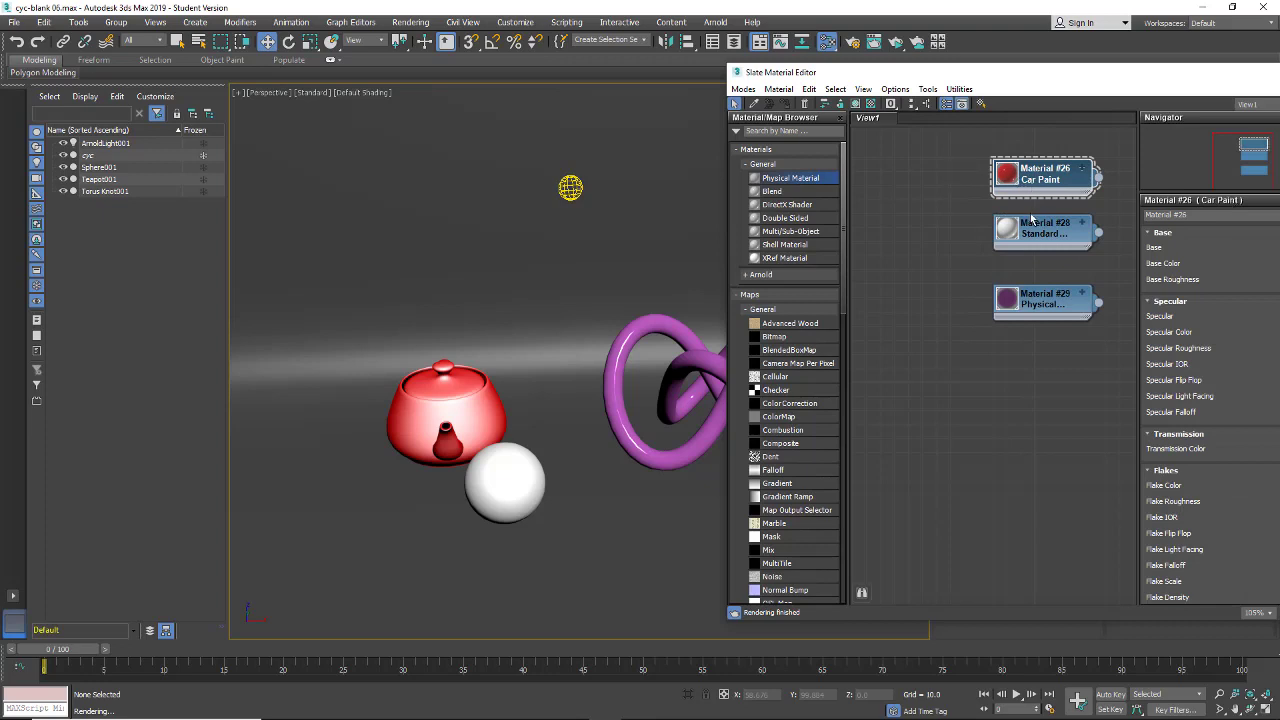
drag(1048, 178, 921, 163)
drag(1045, 221, 1044, 196)
drag(1040, 300, 911, 238)
drag(1030, 263, 1030, 180)
click(1028, 180)
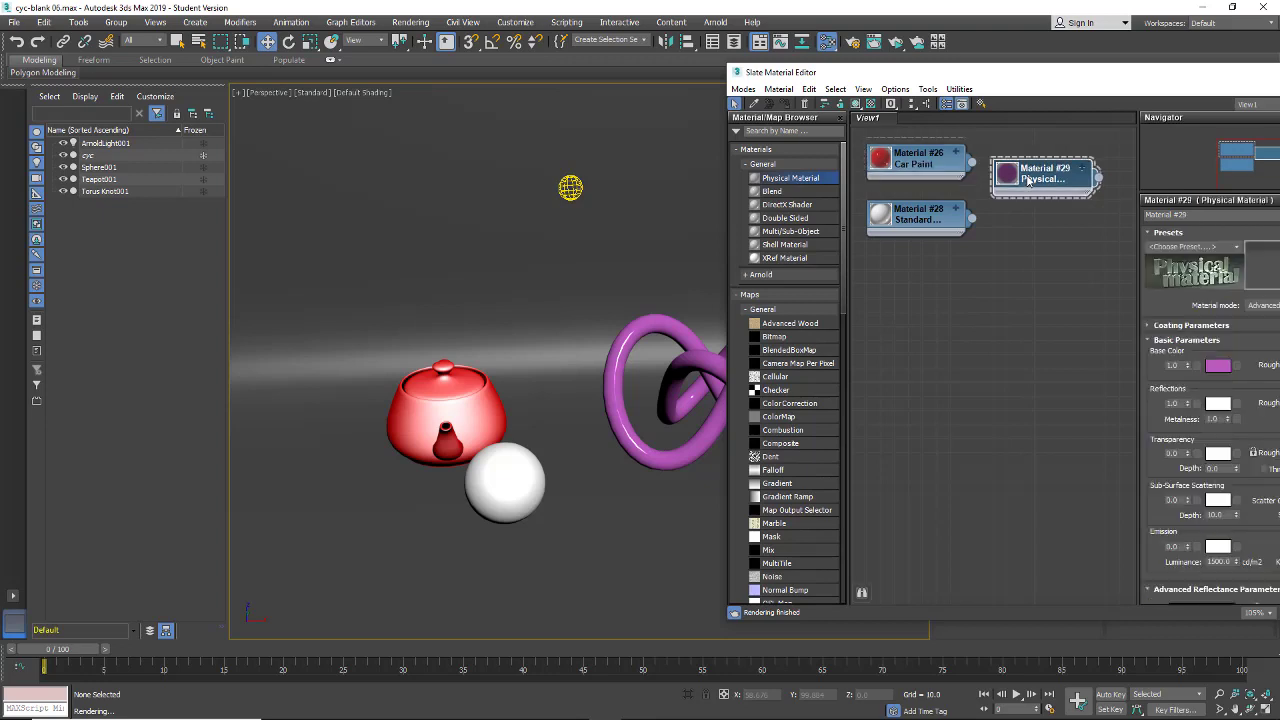
Check the Legacy 3ds Max Map support option in the Arnold render setup's system settings, leaving it enabled
click(851, 42)
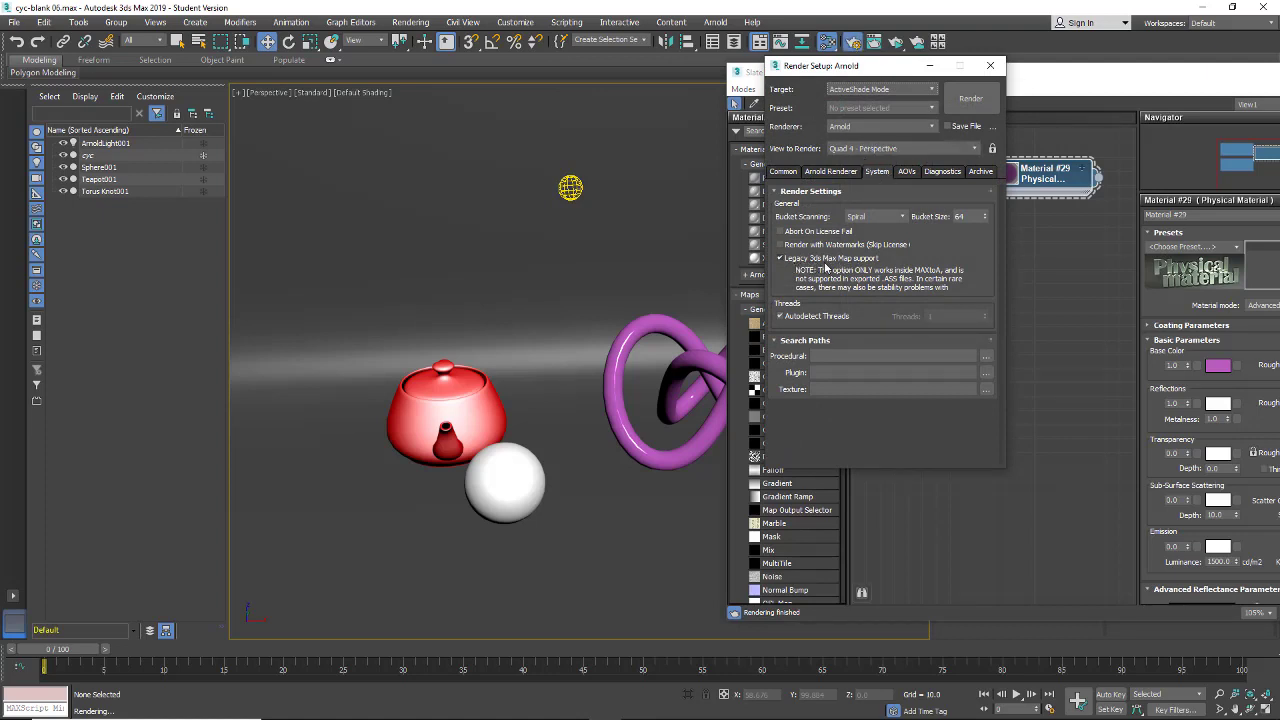
click(990, 65)
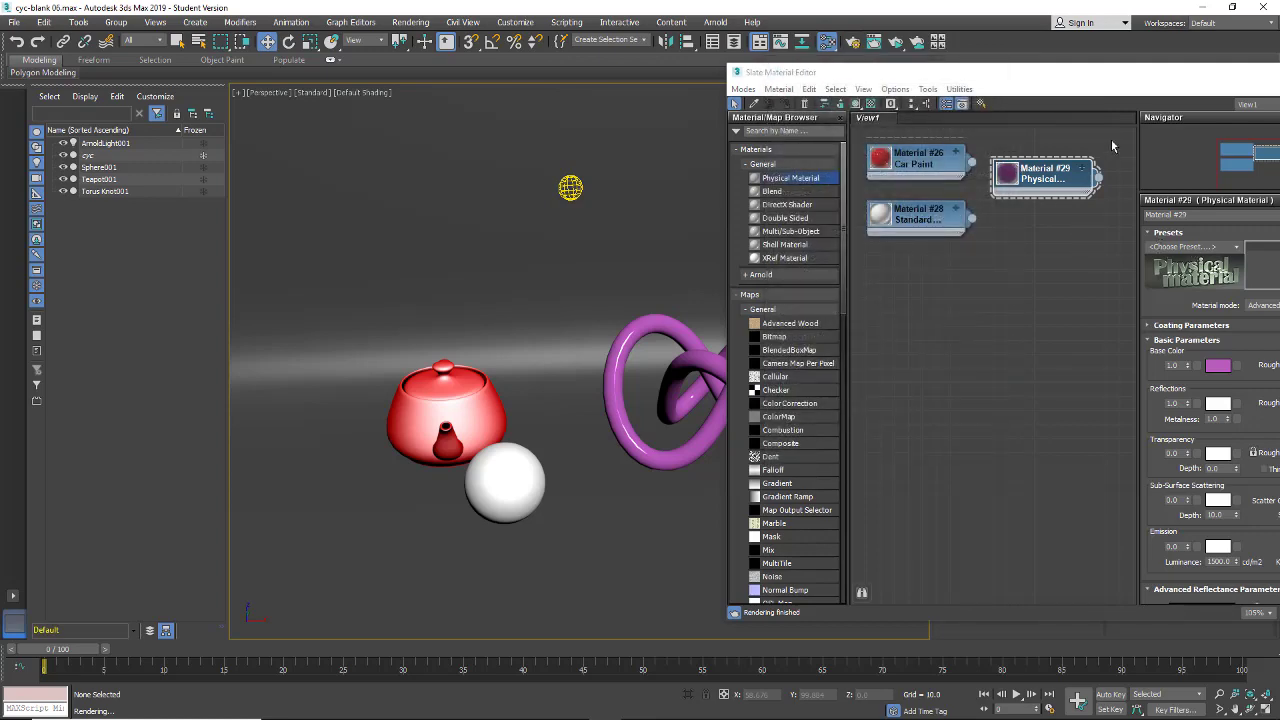
drag(1110, 85, 1100, 75)
Frame the purple torus knot in the perspective viewport and start an interactive ActiveShade render of it
click(676, 430)
key(z)
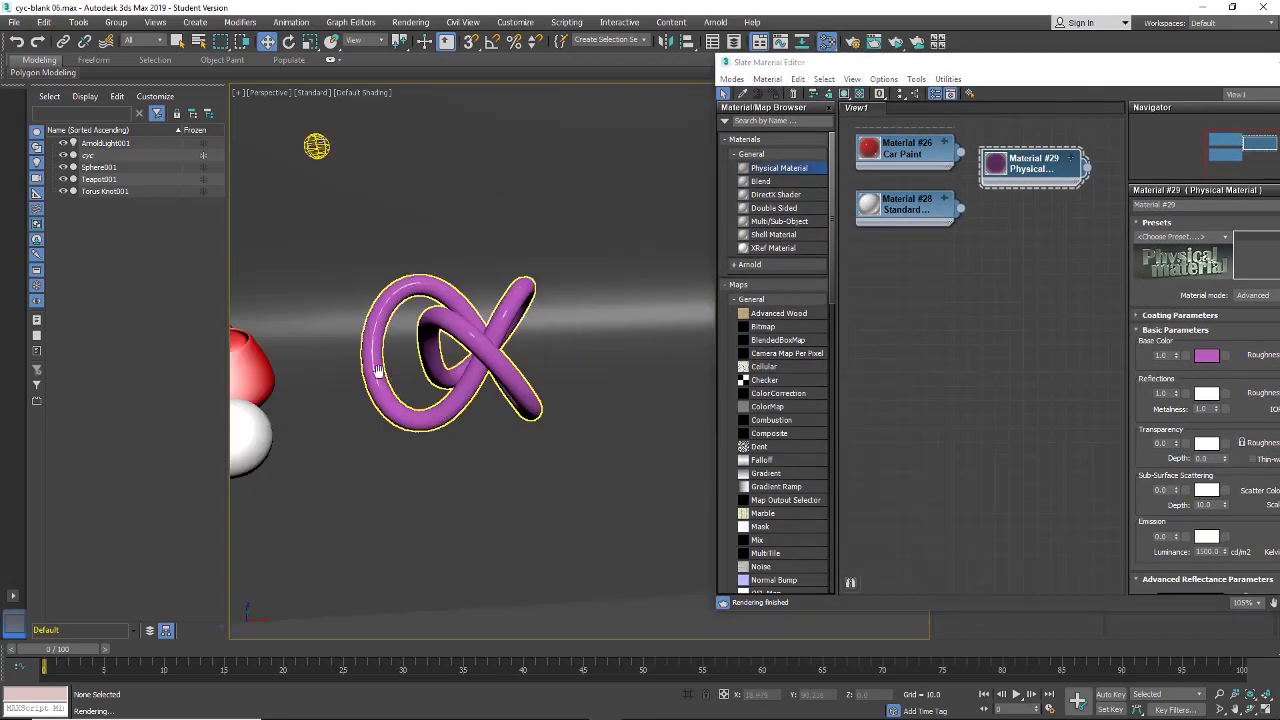
scroll(507, 415, up, 5)
scroll(592, 408, down, 3)
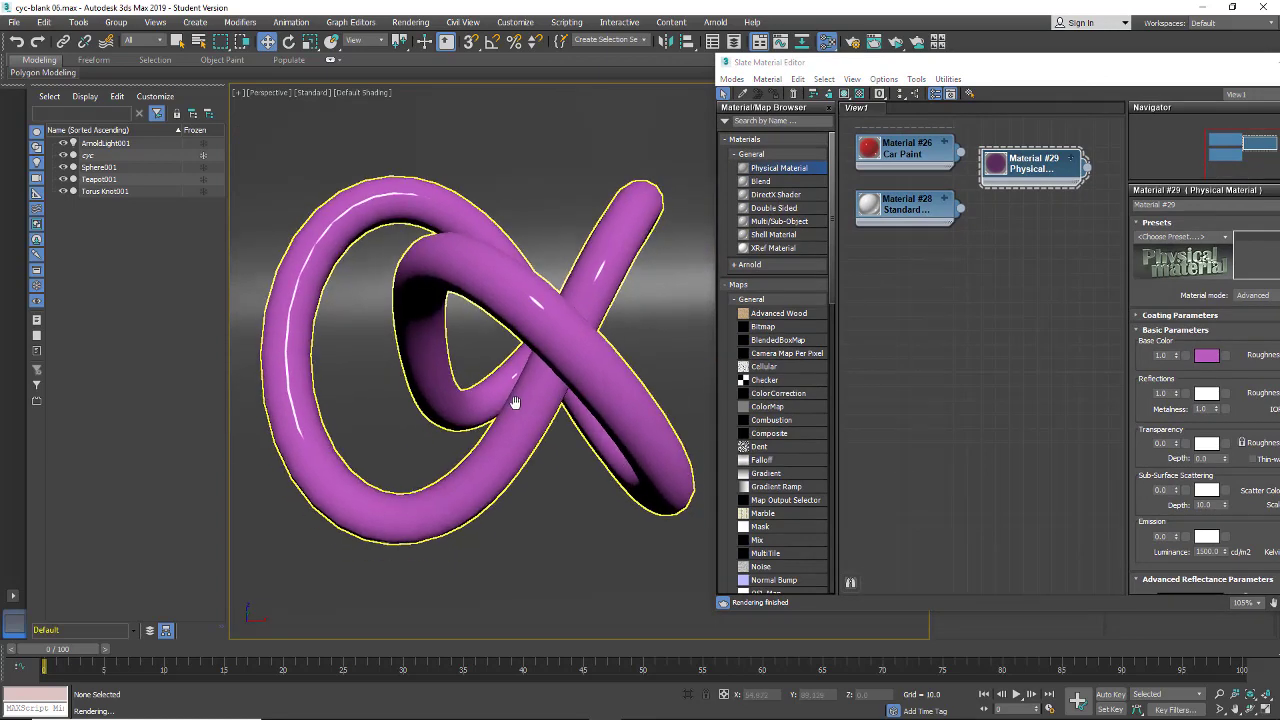
drag(1062, 57, 978, 44)
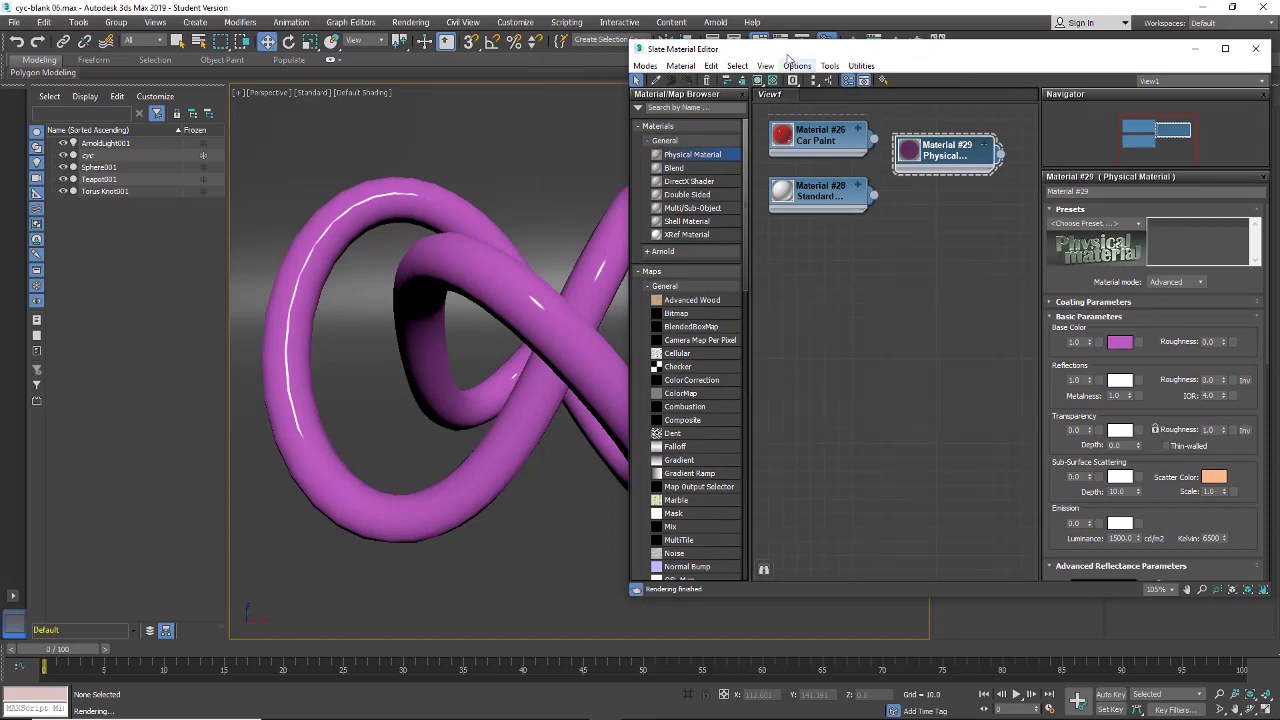
drag(797, 62, 817, 78)
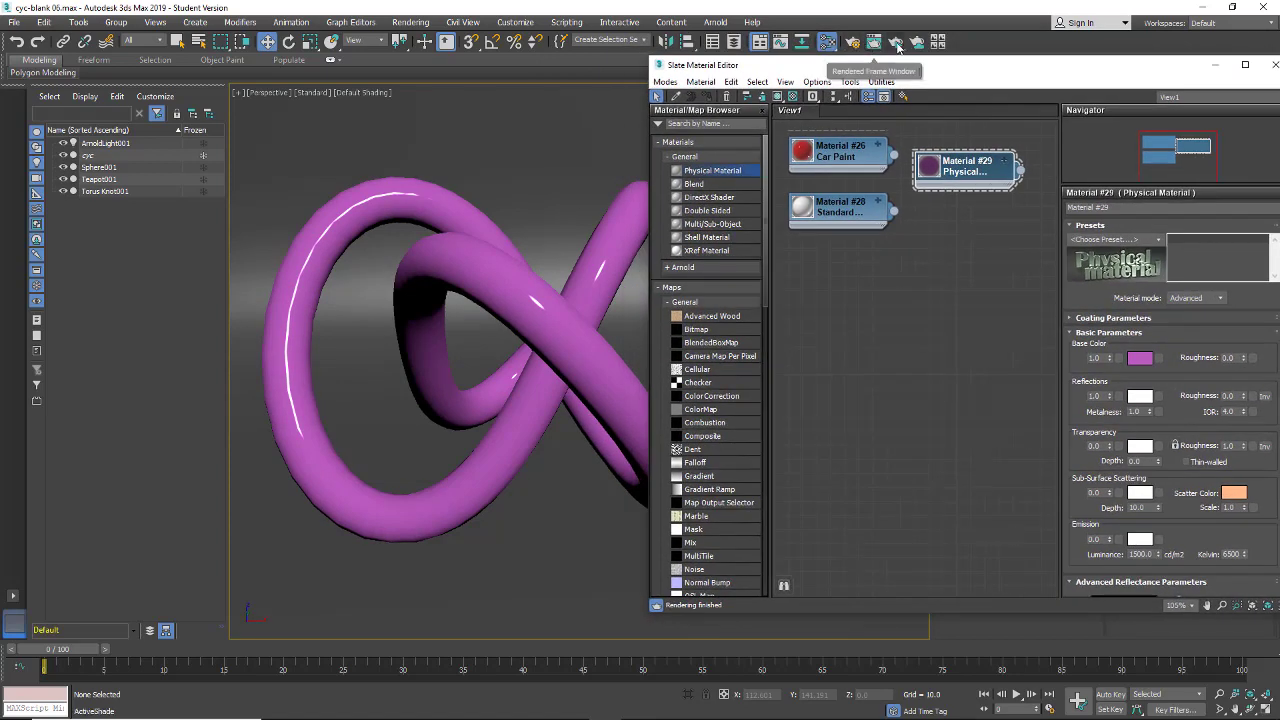
click(899, 45)
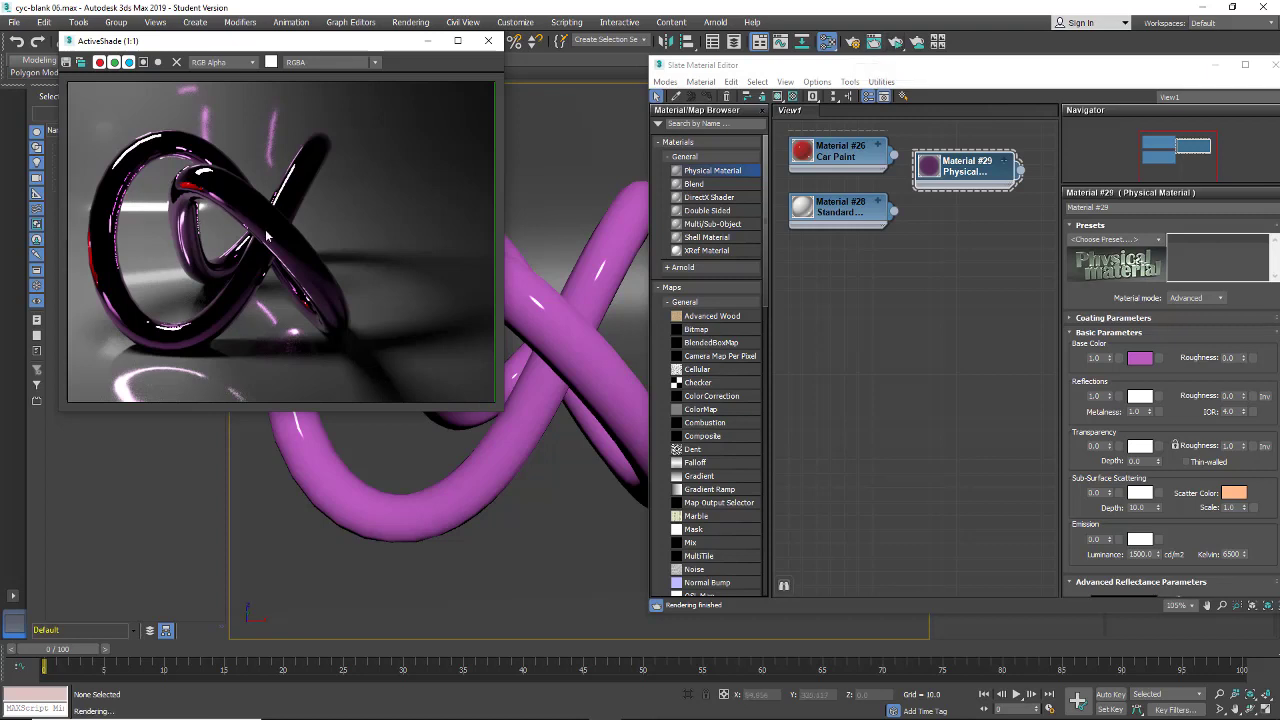
Set the Physical Material's reflection IOR to 1.4 and its metalness to 0
drag(1078, 504, 1097, 368)
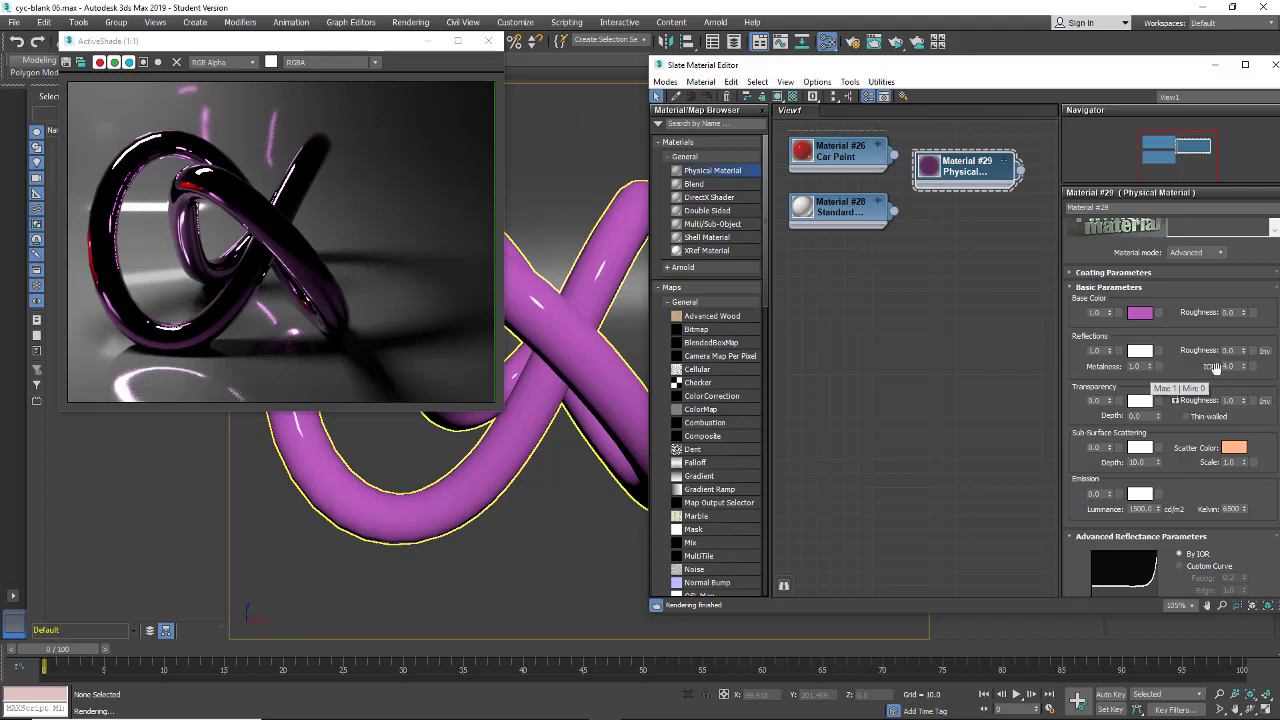
drag(1236, 366, 1197, 366)
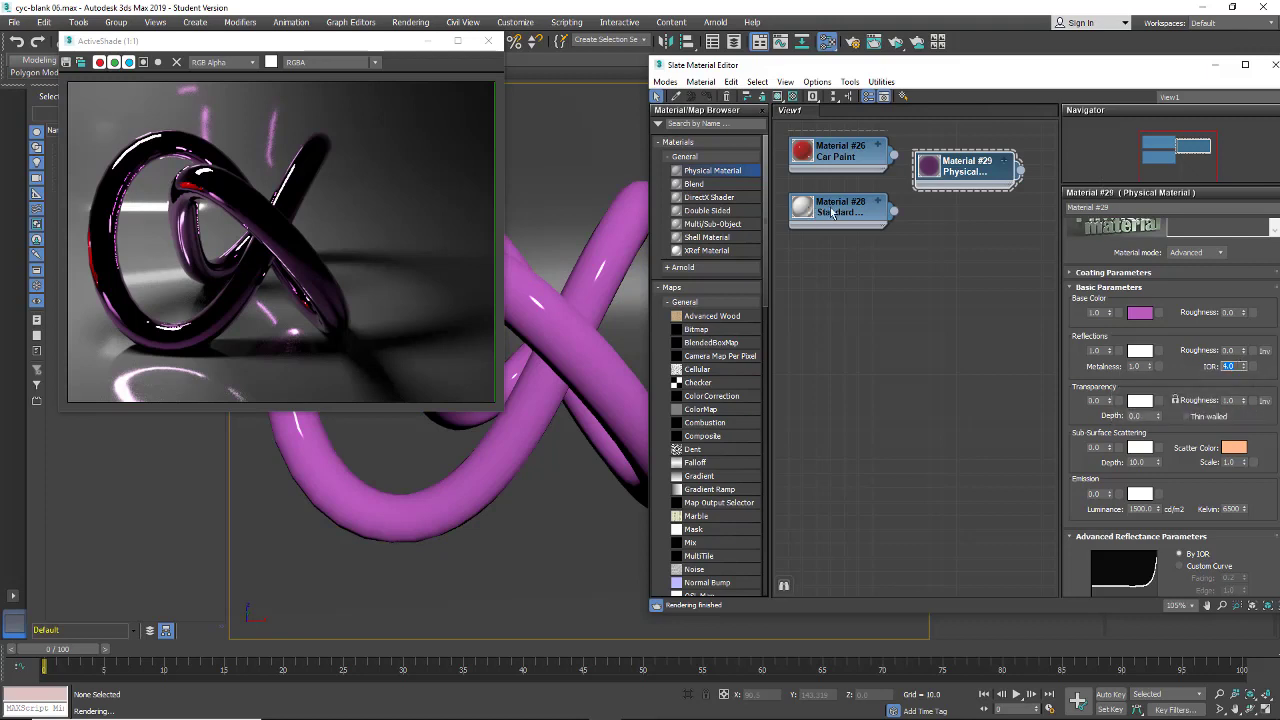
drag(832, 212, 833, 226)
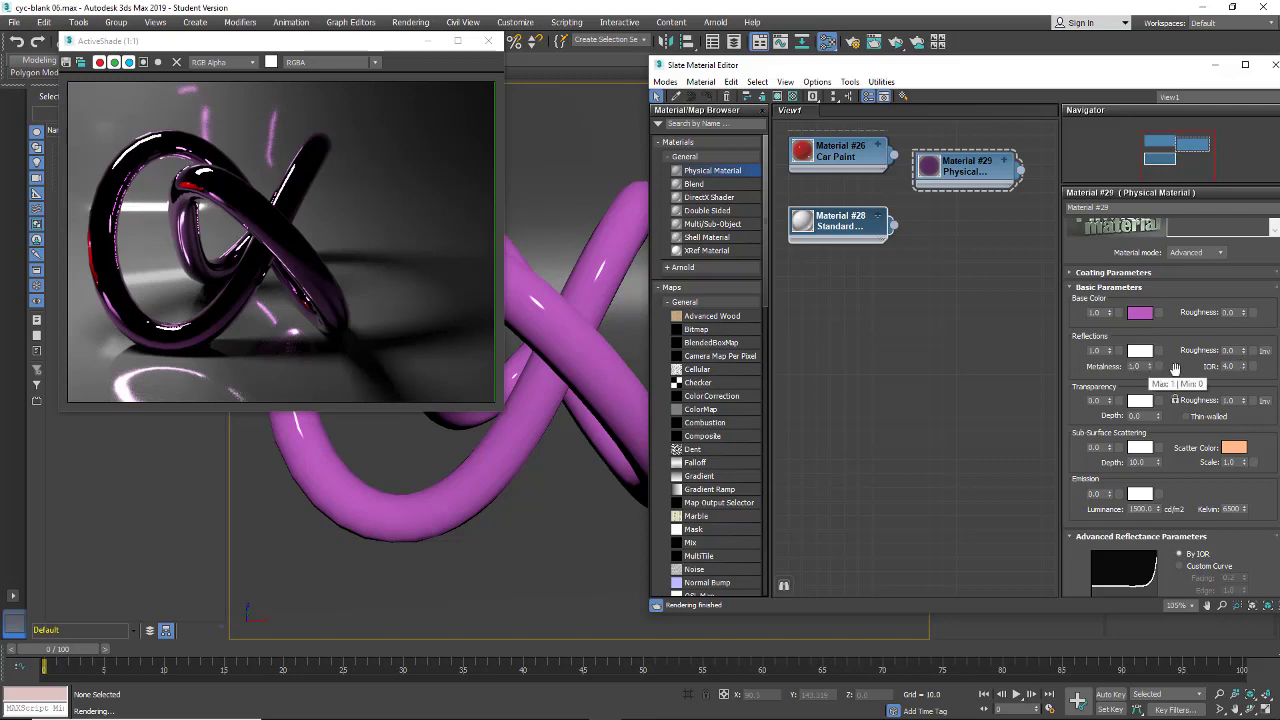
drag(1243, 366, 1255, 500)
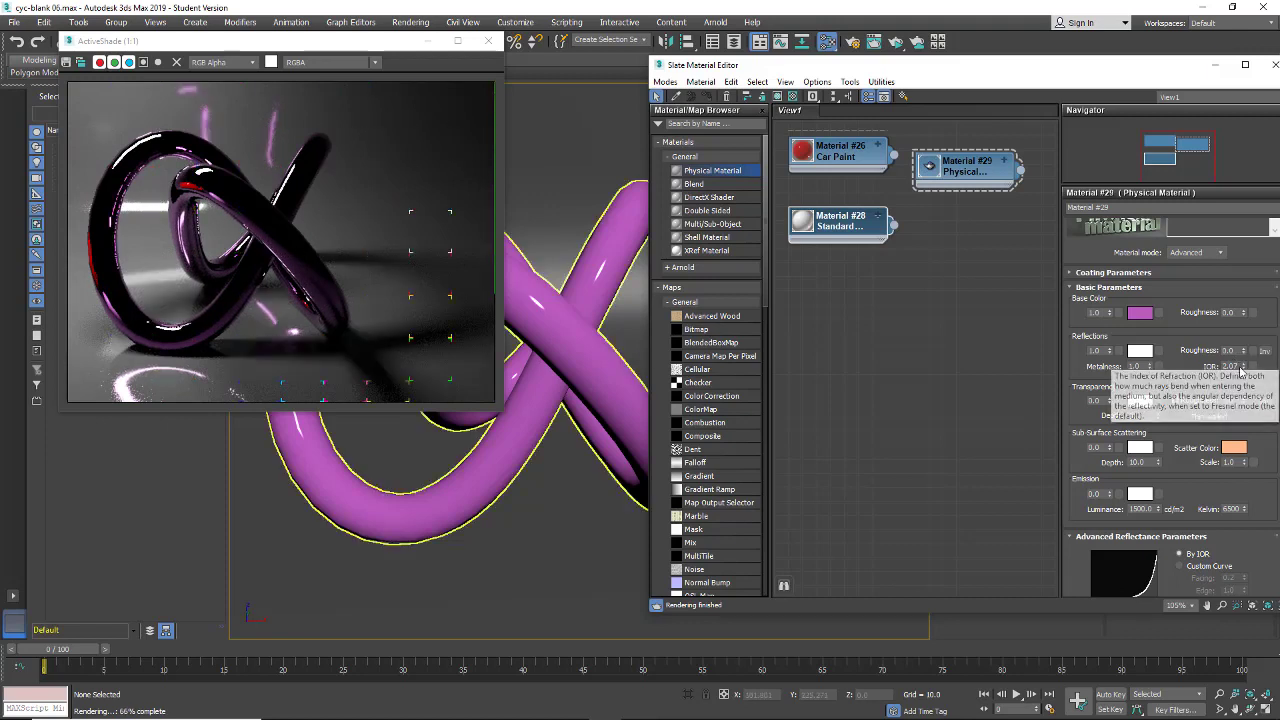
drag(1239, 365, 1226, 366)
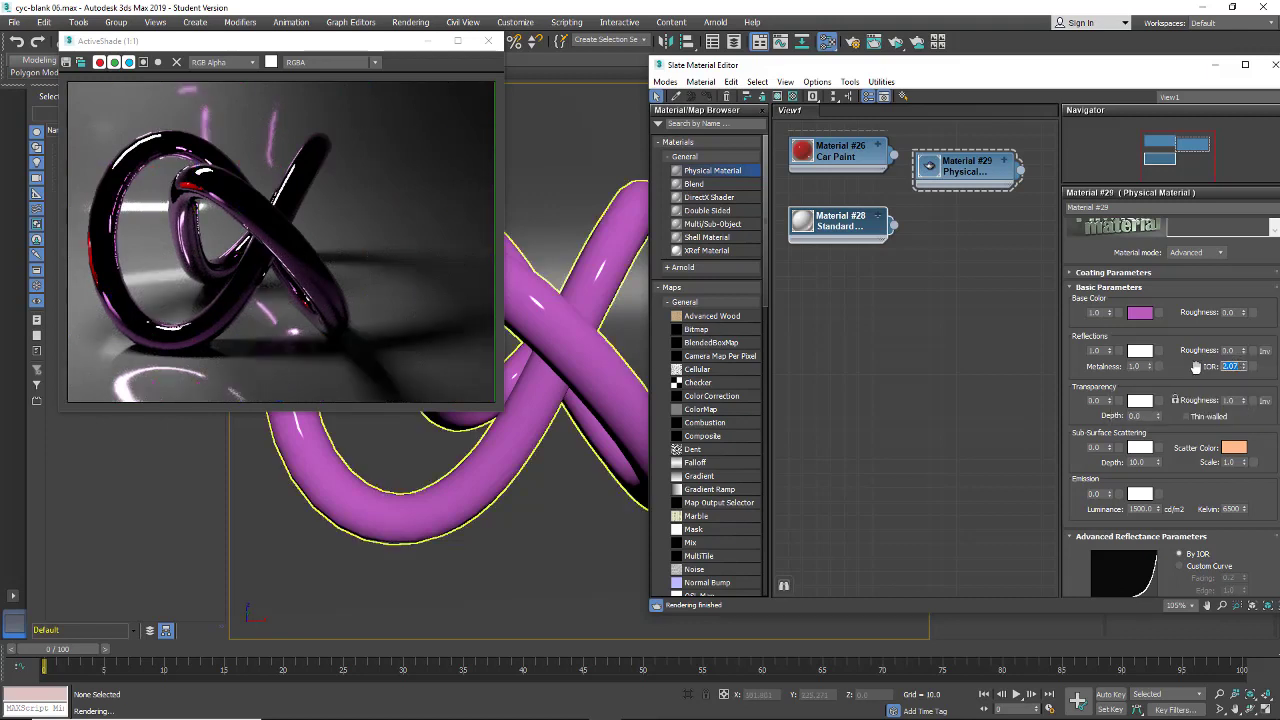
text(1.4)
key(Return)
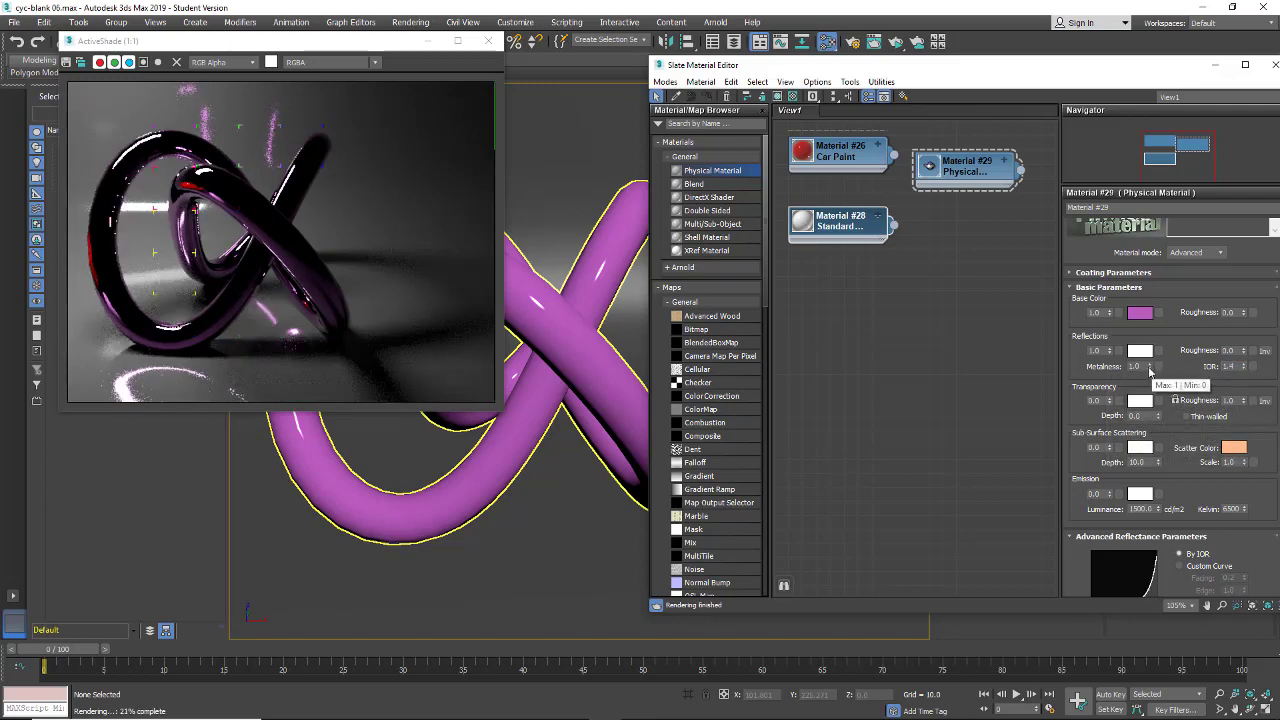
right_click(1150, 368)
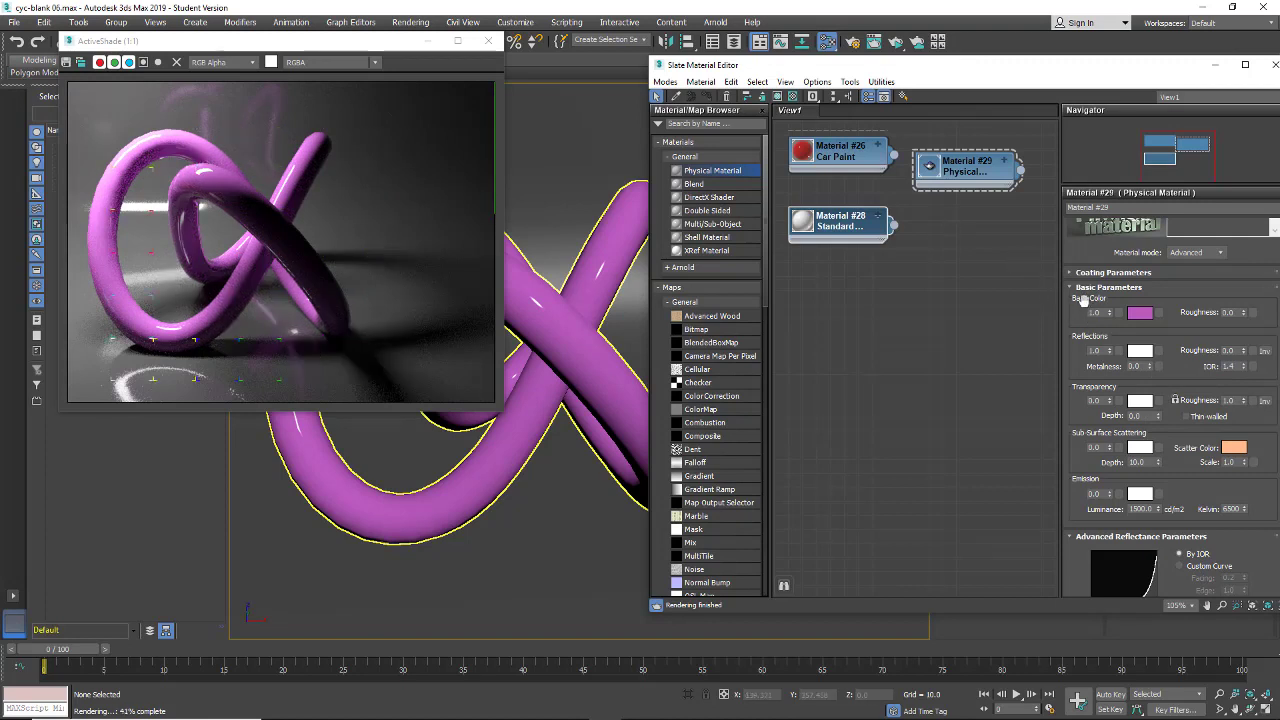
Examine the Physical Material's clearcoat settings in the coating parameters, and collapse them again
scroll(1077, 304, up, 2)
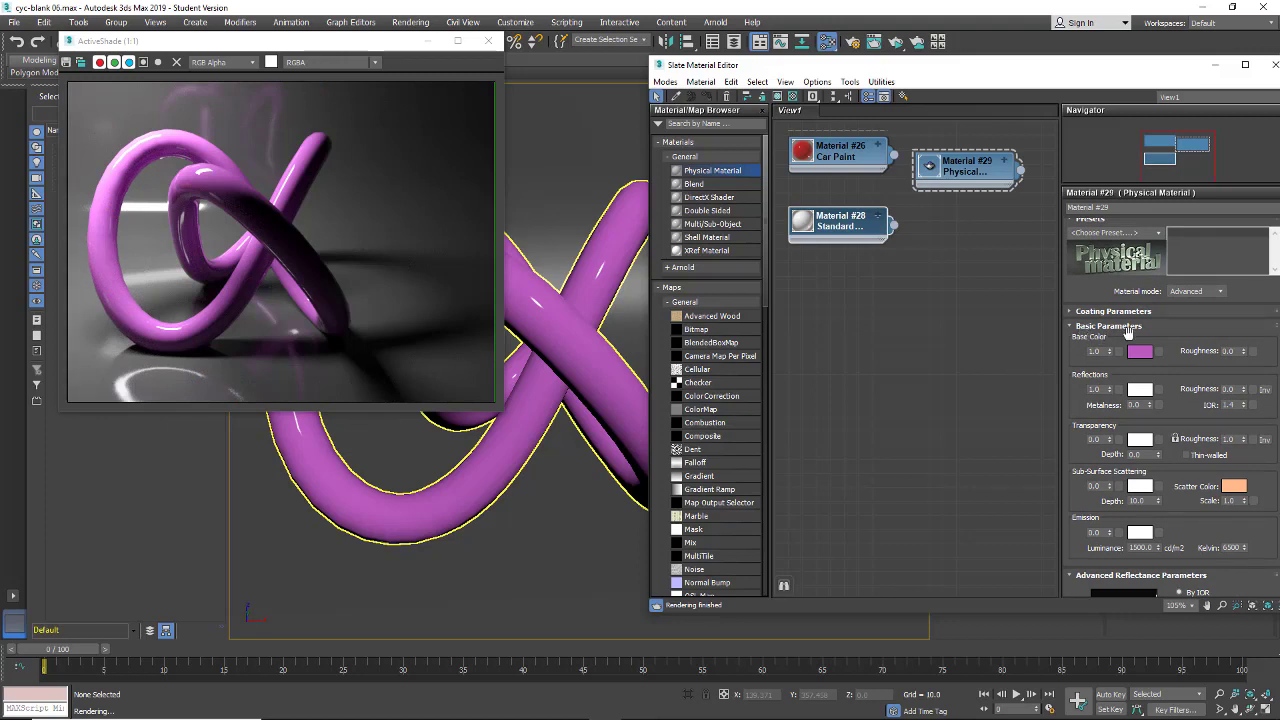
click(1070, 312)
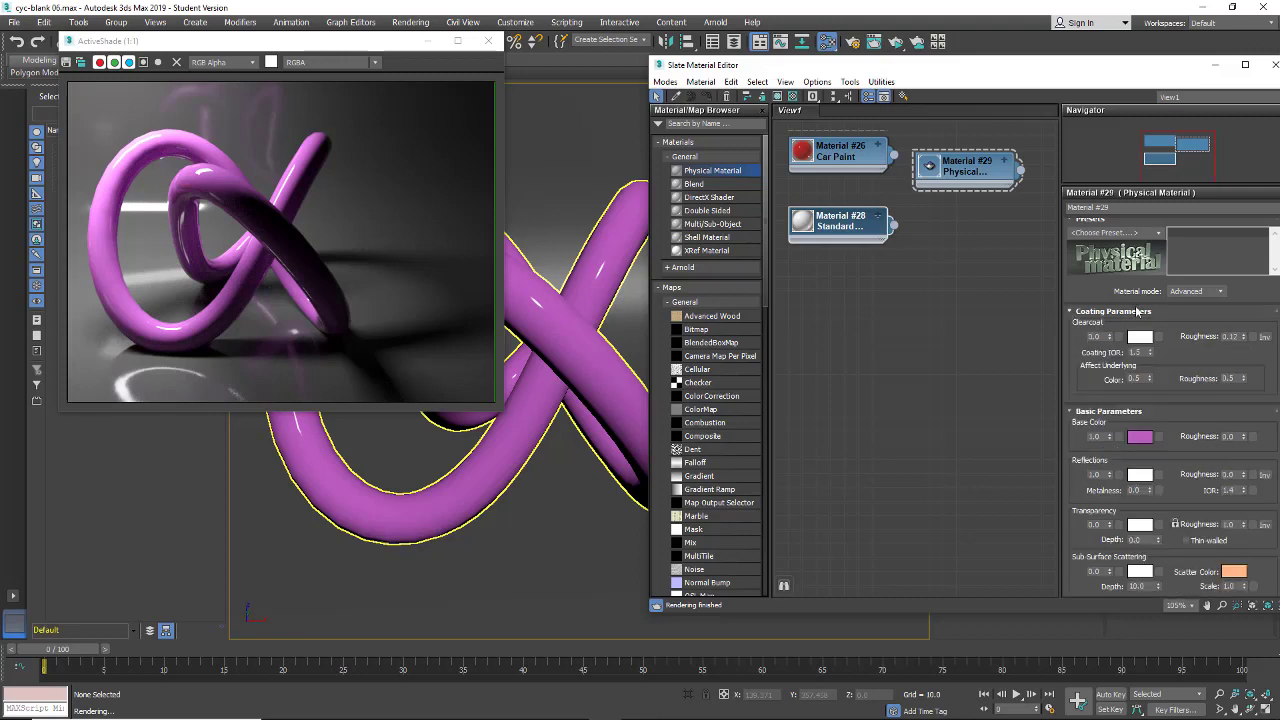
click(1070, 312)
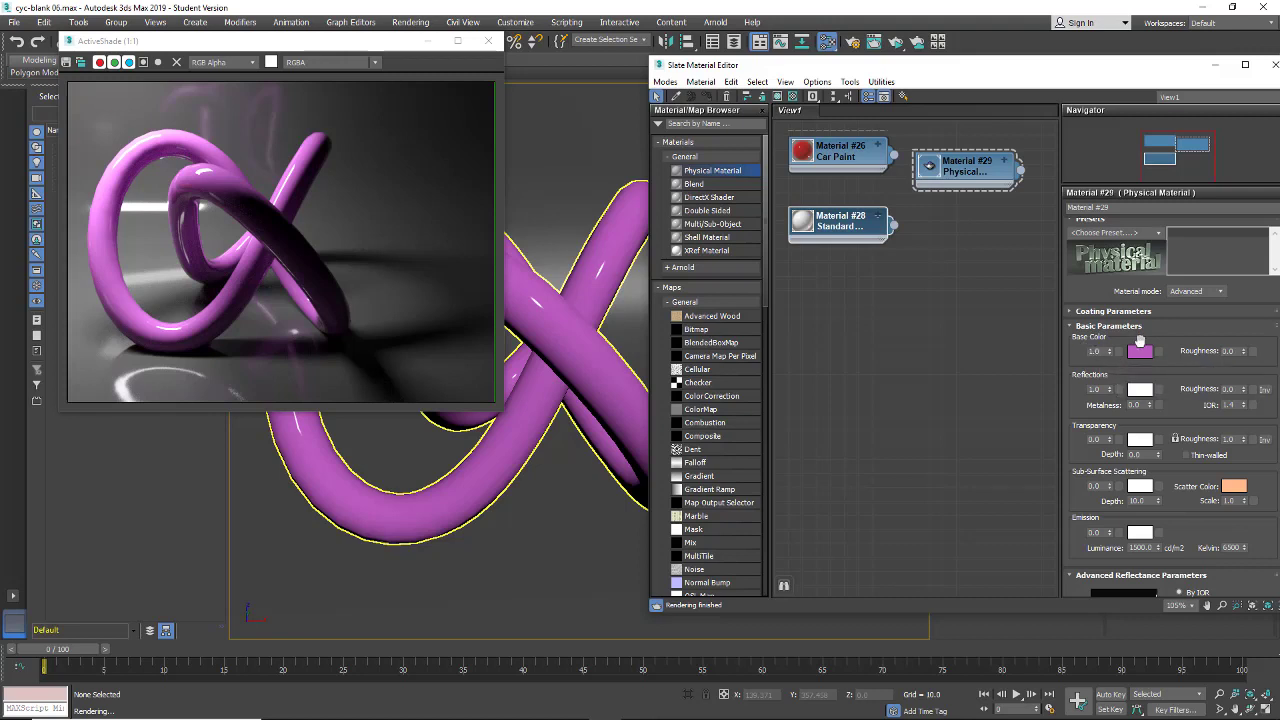
Try a base color weight of 0 on the Physical Material, and restore the weight to 1.0
right_click(1108, 351)
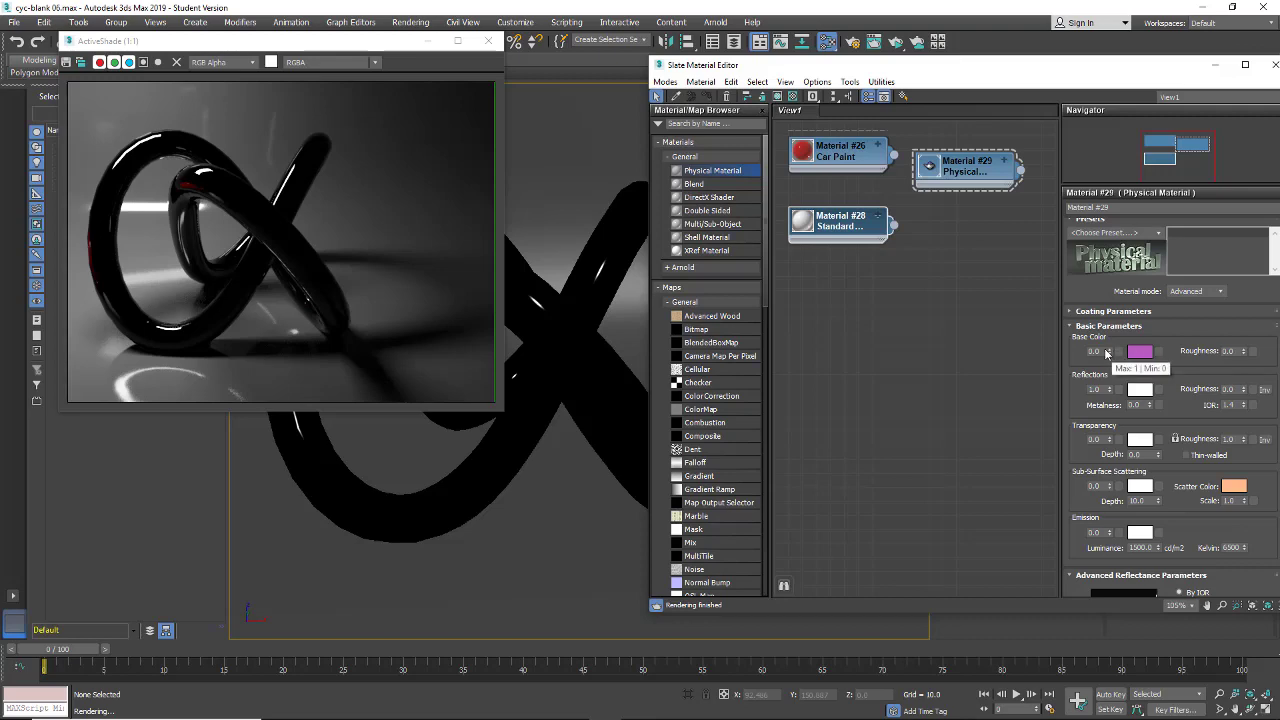
key(Return)
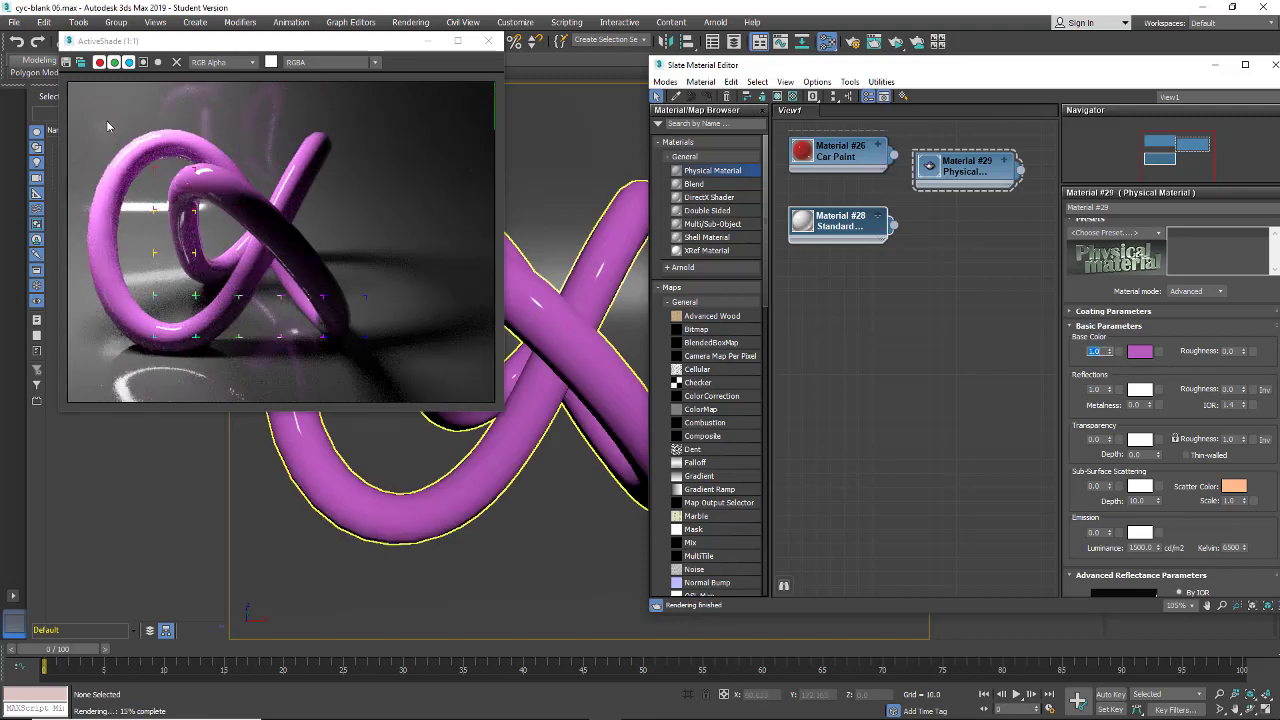
Set the Physical Material's base color roughness to 1.0 and its reflection roughness to 0.38, with the torus knot shown closer
click(1234, 350)
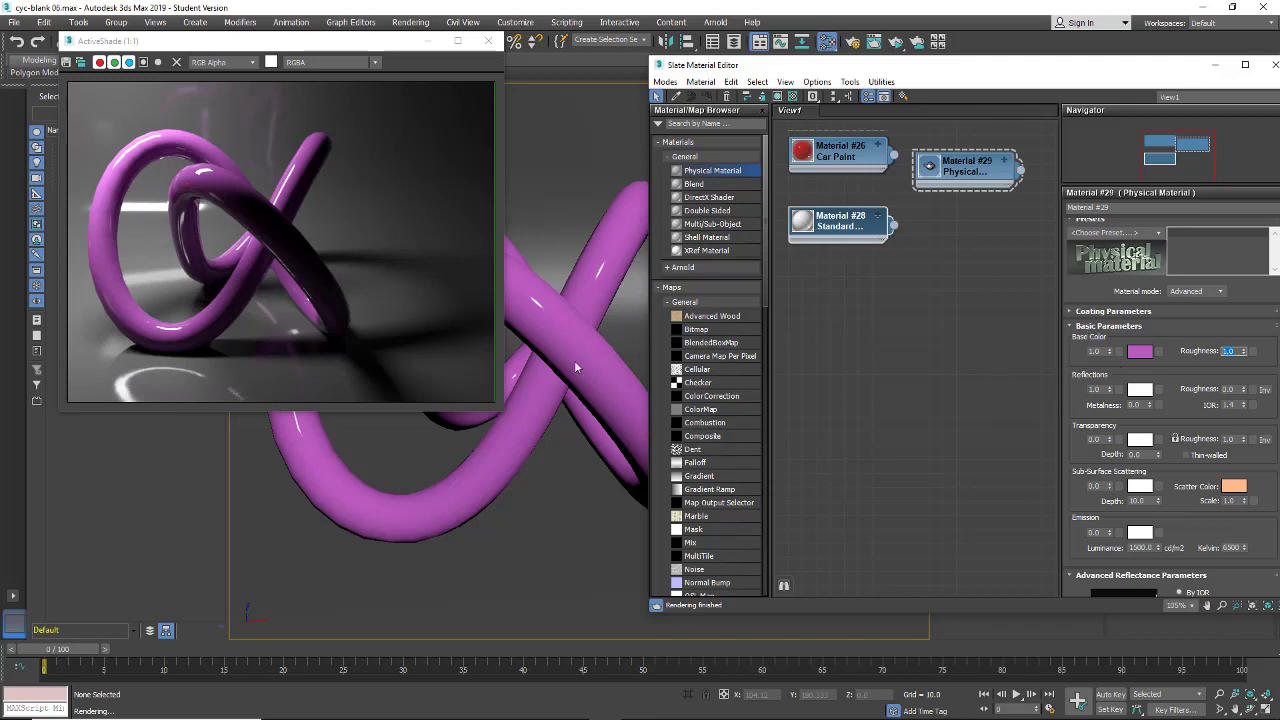
scroll(587, 354, up, 4)
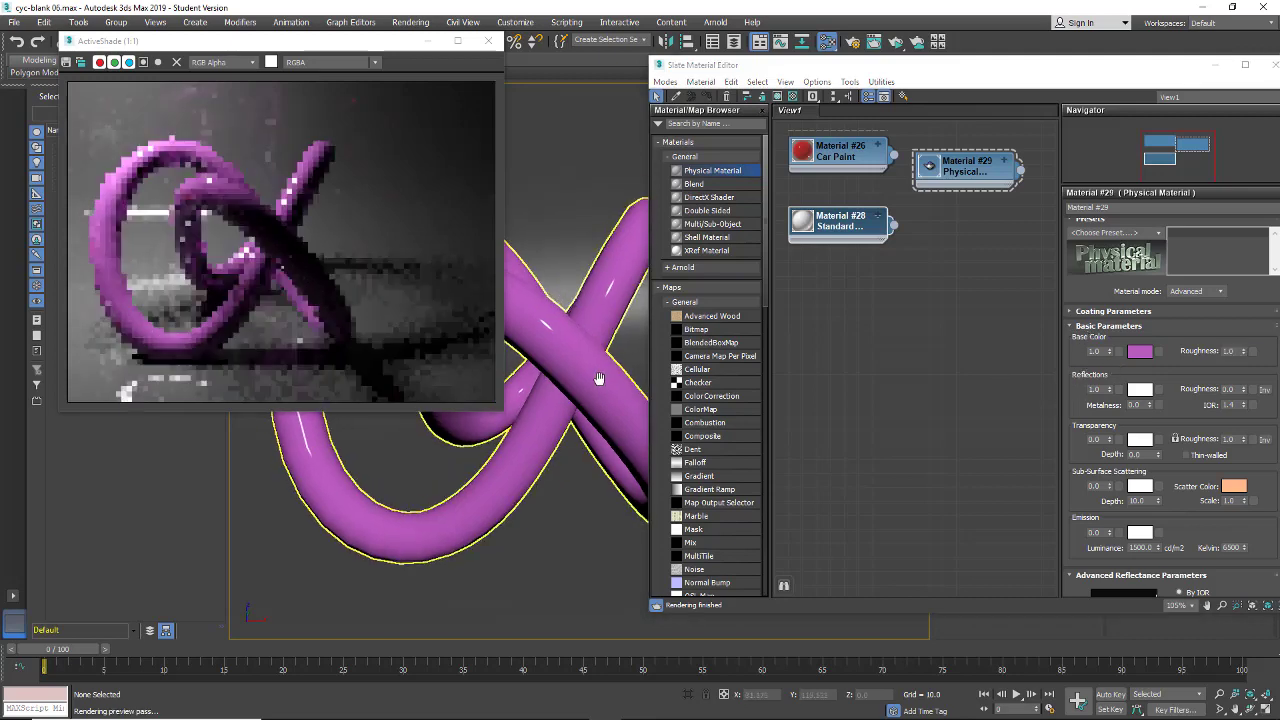
middle_drag(577, 359, 604, 398)
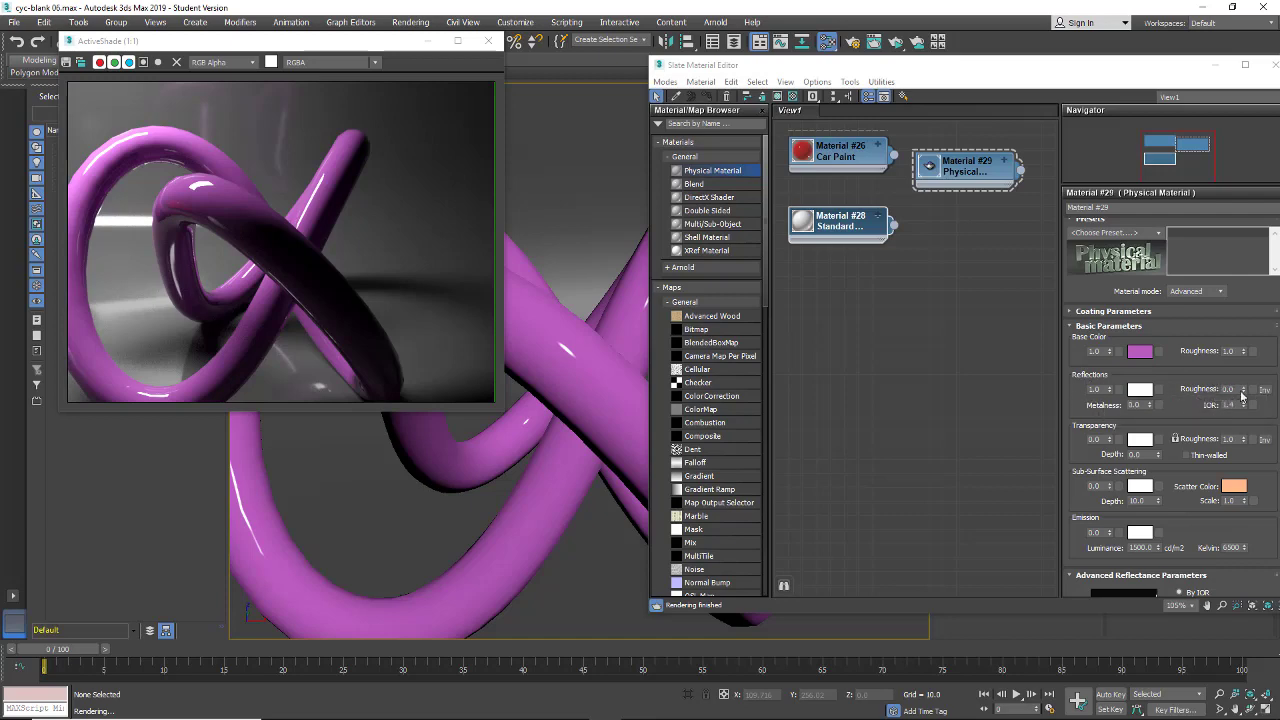
drag(1243, 390, 1235, 334)
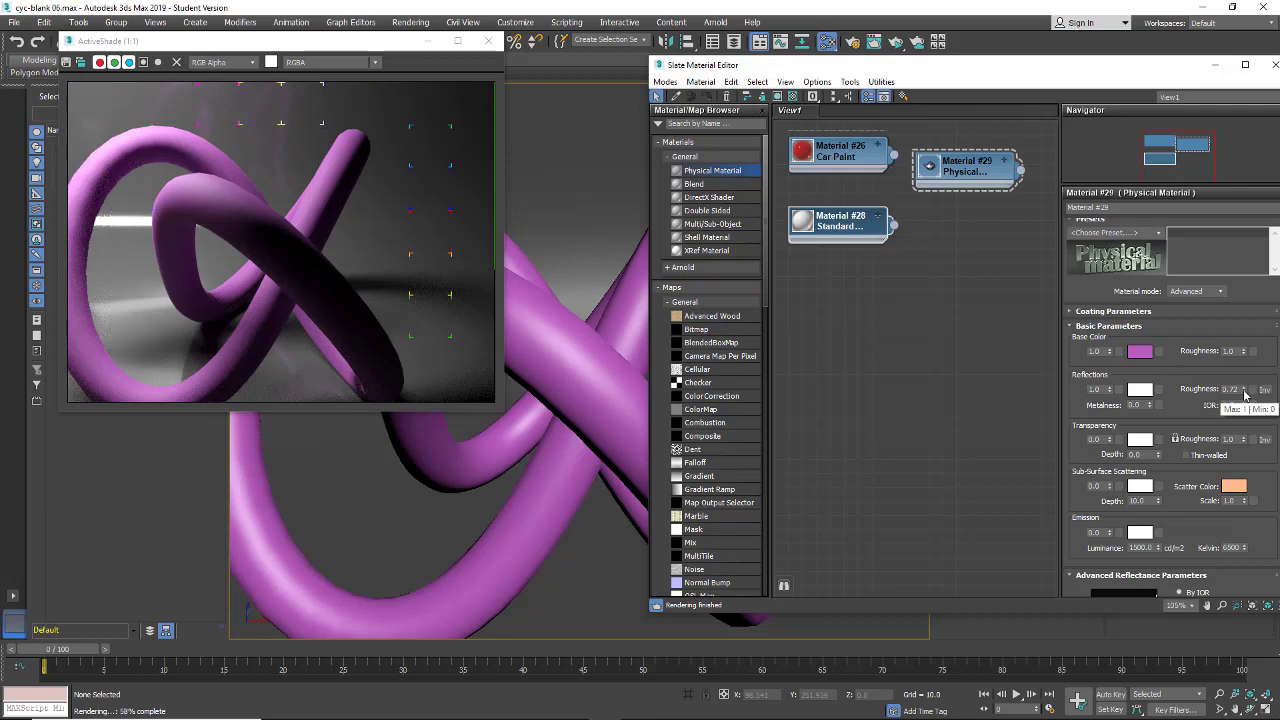
drag(1244, 392, 1243, 410)
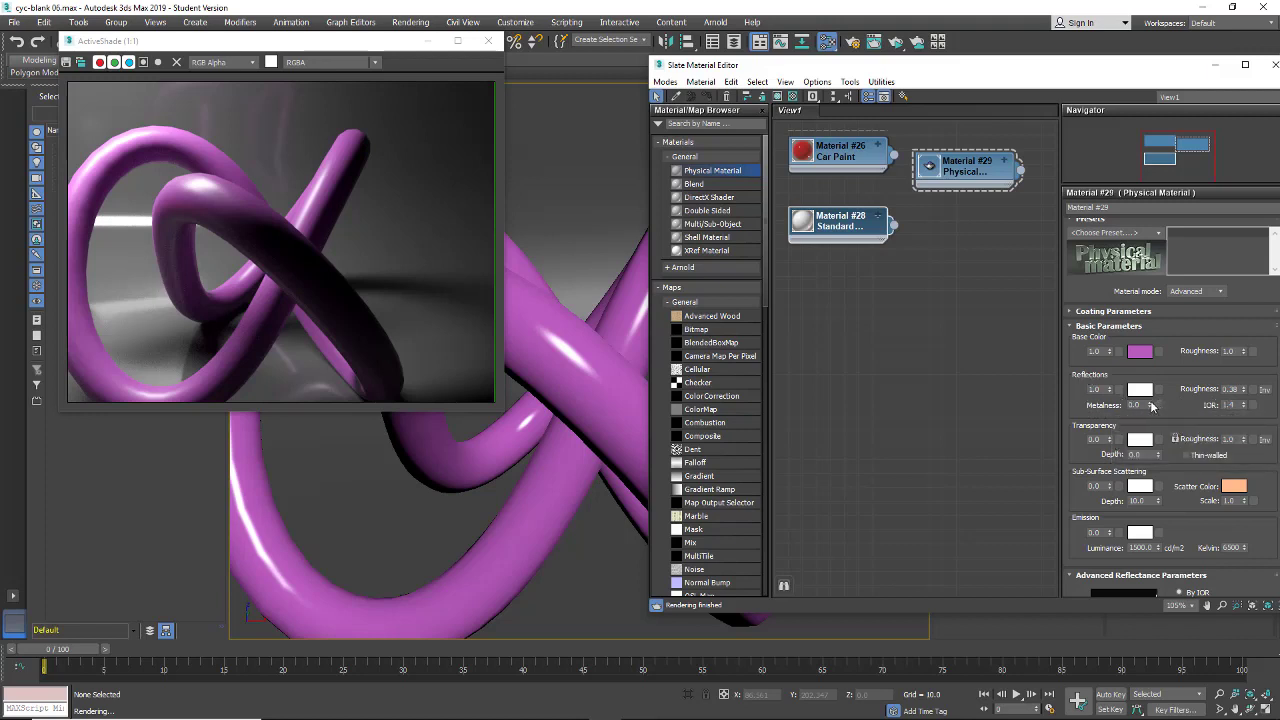
Set the Physical Material's metalness to 1.0 and lower its base color weight to 0.01
text(1)
key(Return)
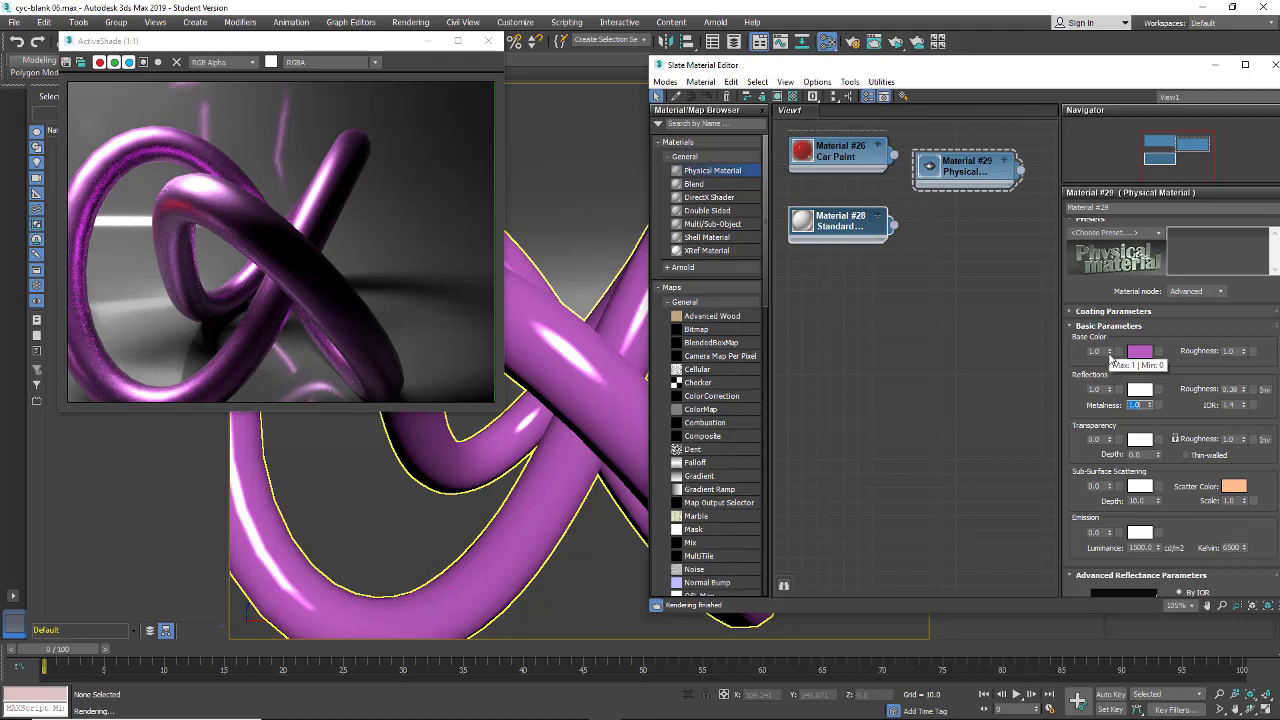
right_click(1108, 356)
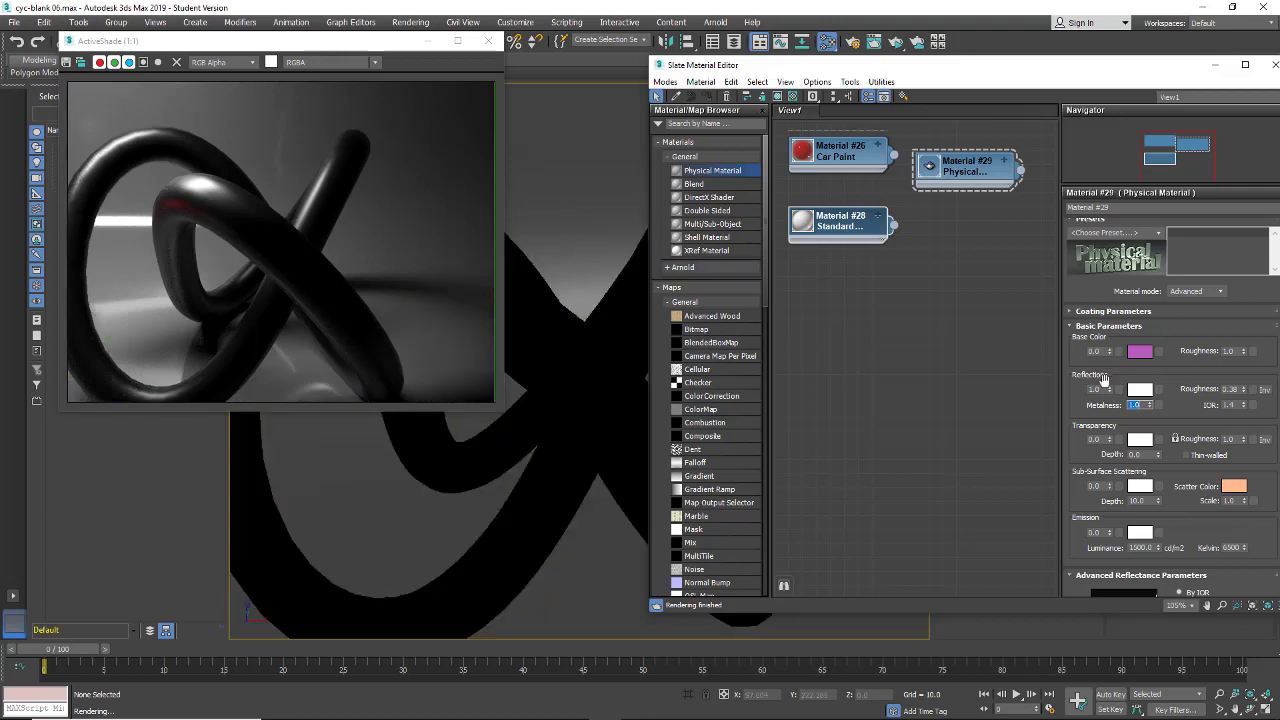
click(1109, 352)
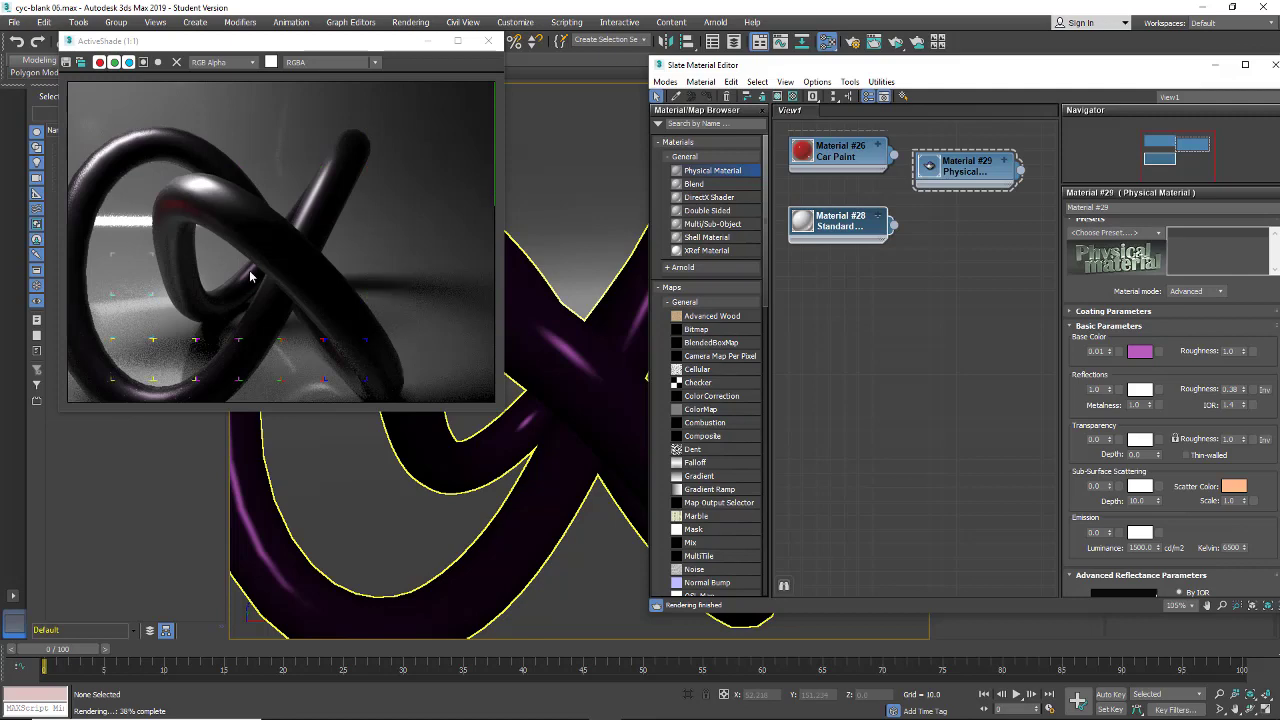
Change the Physical Material's base color to a muted red with hue 1.0, saturation 0.439 and value 0.417
click(1140, 351)
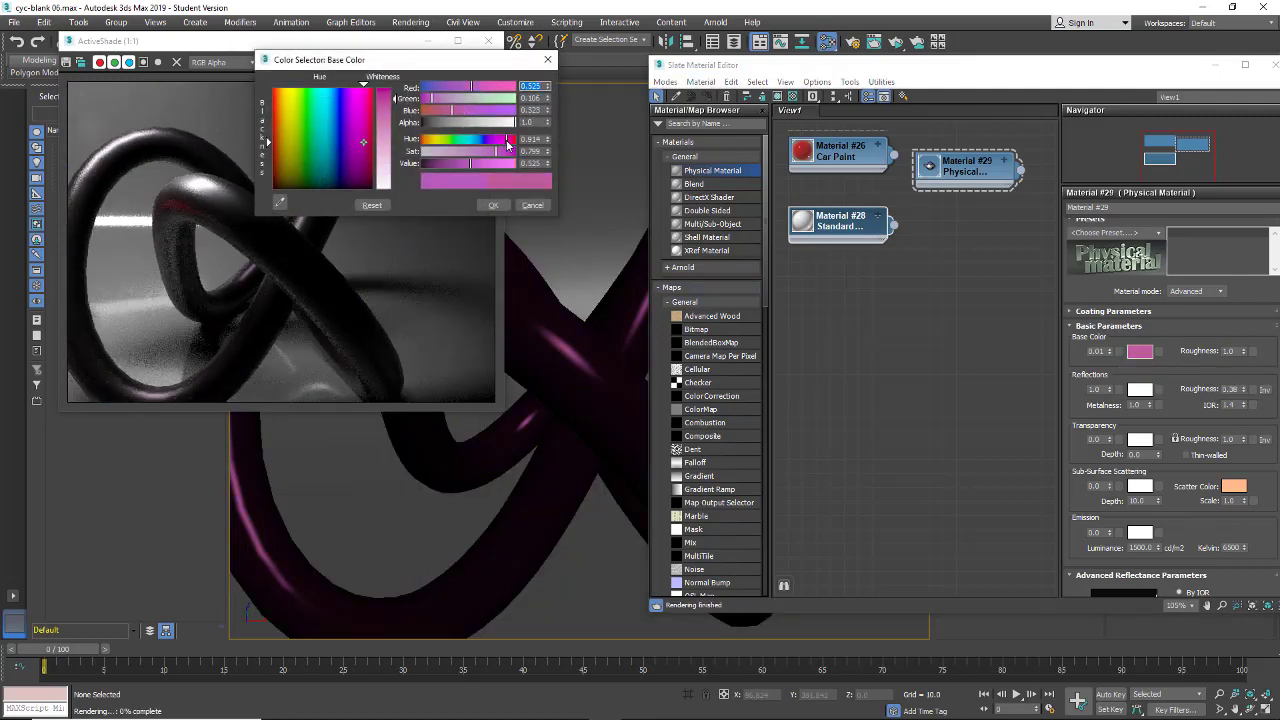
drag(502, 143, 516, 147)
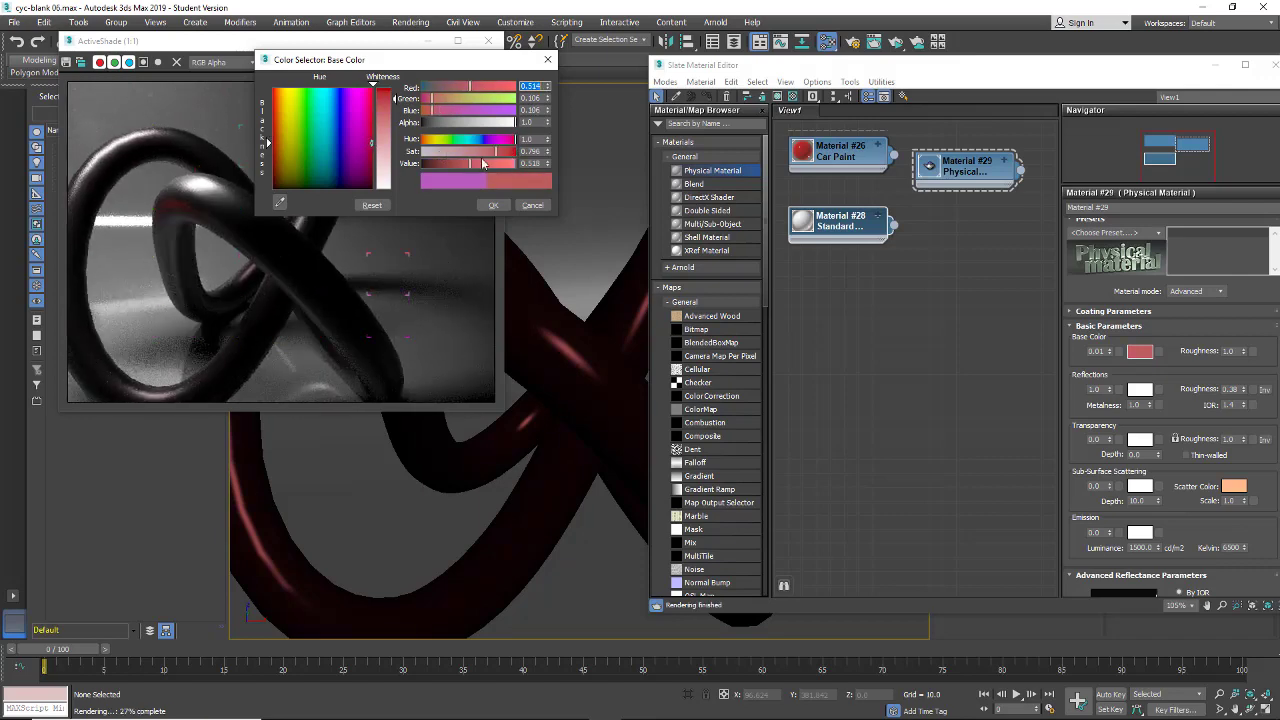
drag(483, 163, 460, 160)
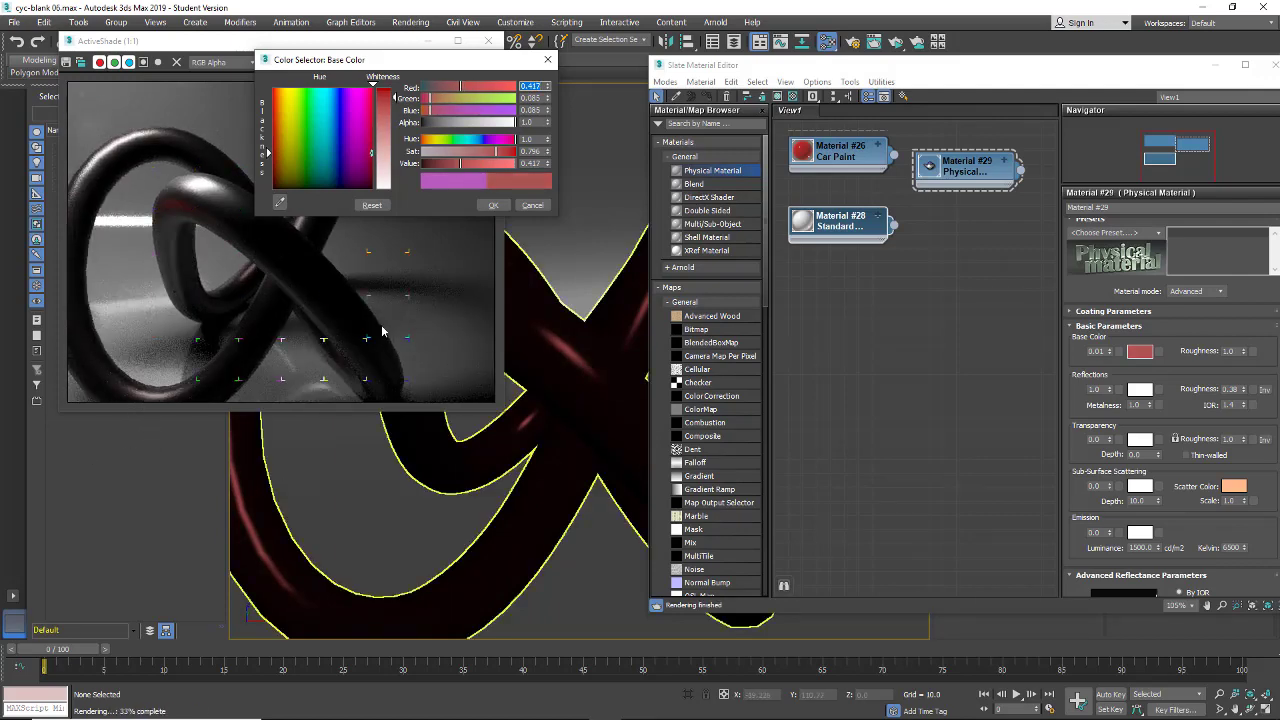
drag(483, 151, 459, 151)
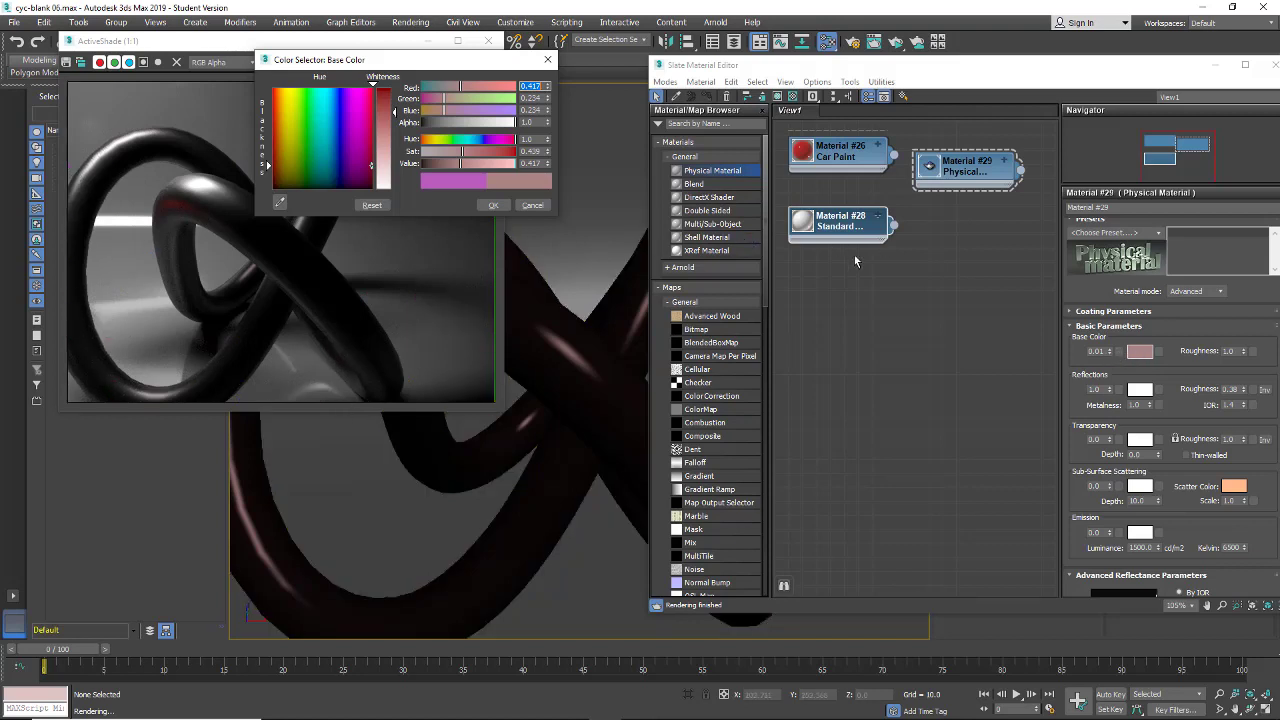
click(494, 205)
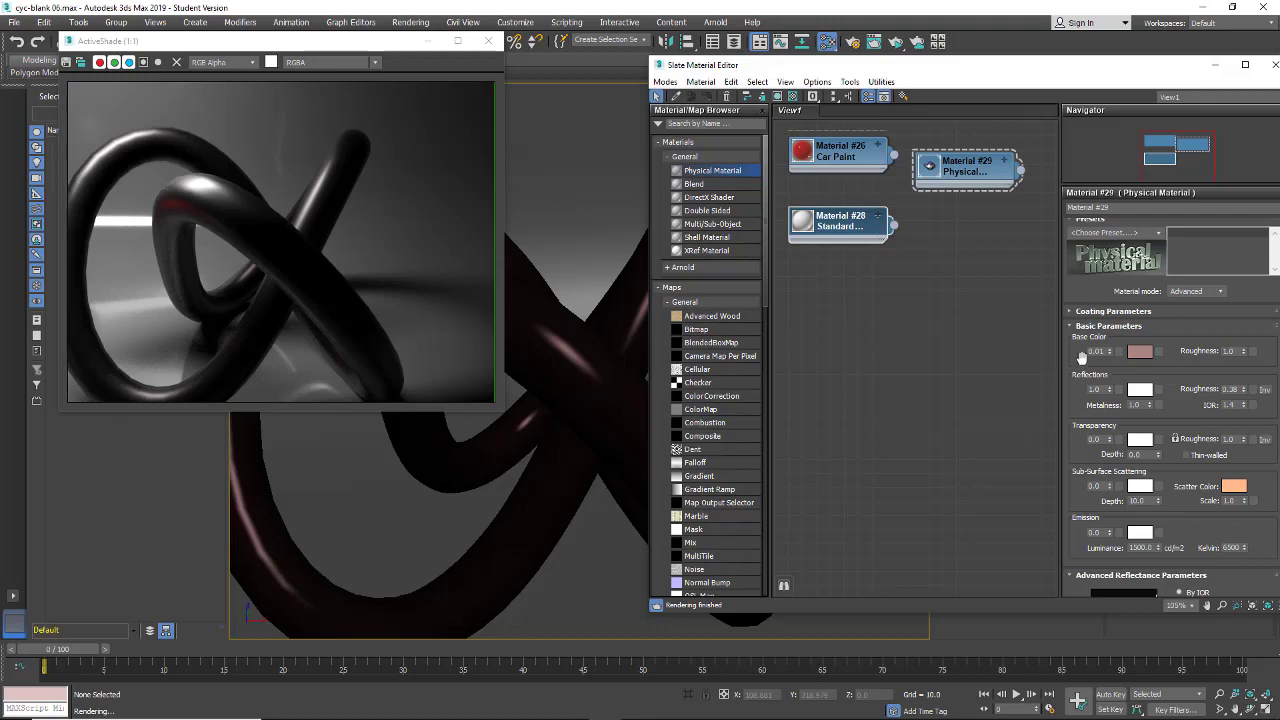
Turn the base color light purple by raising its blue component to 0.669
click(1140, 351)
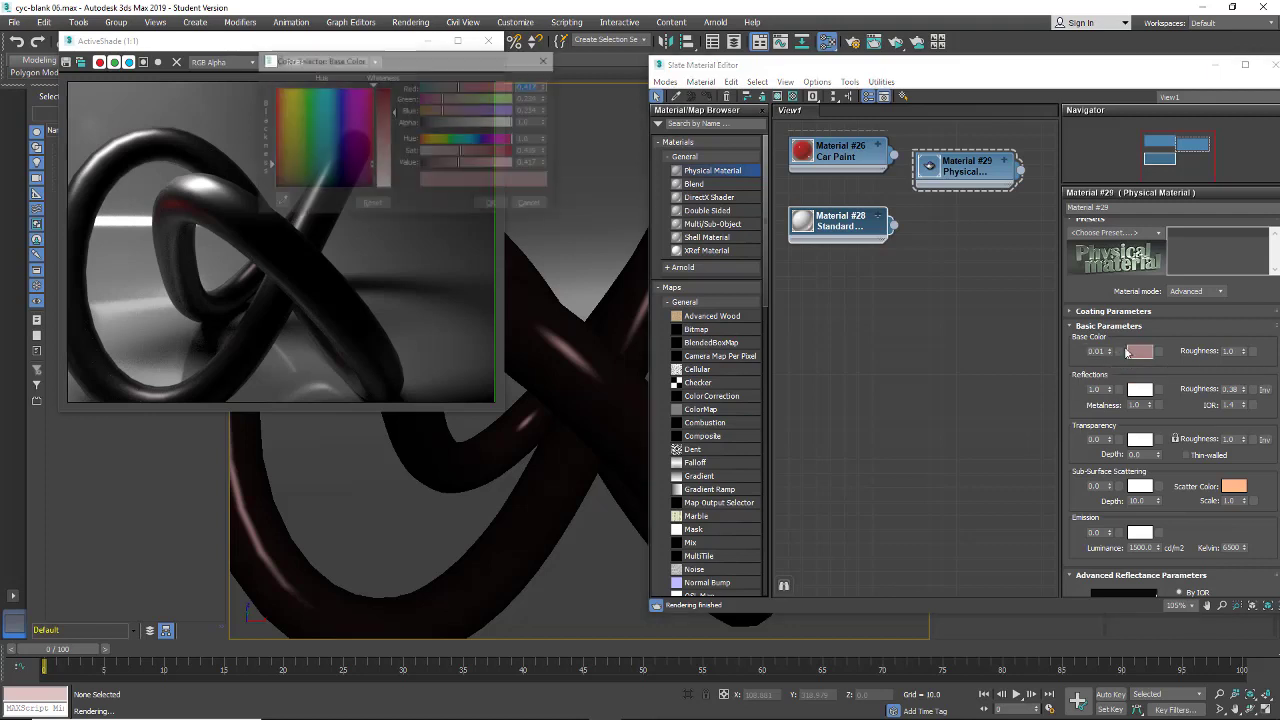
drag(484, 115, 506, 113)
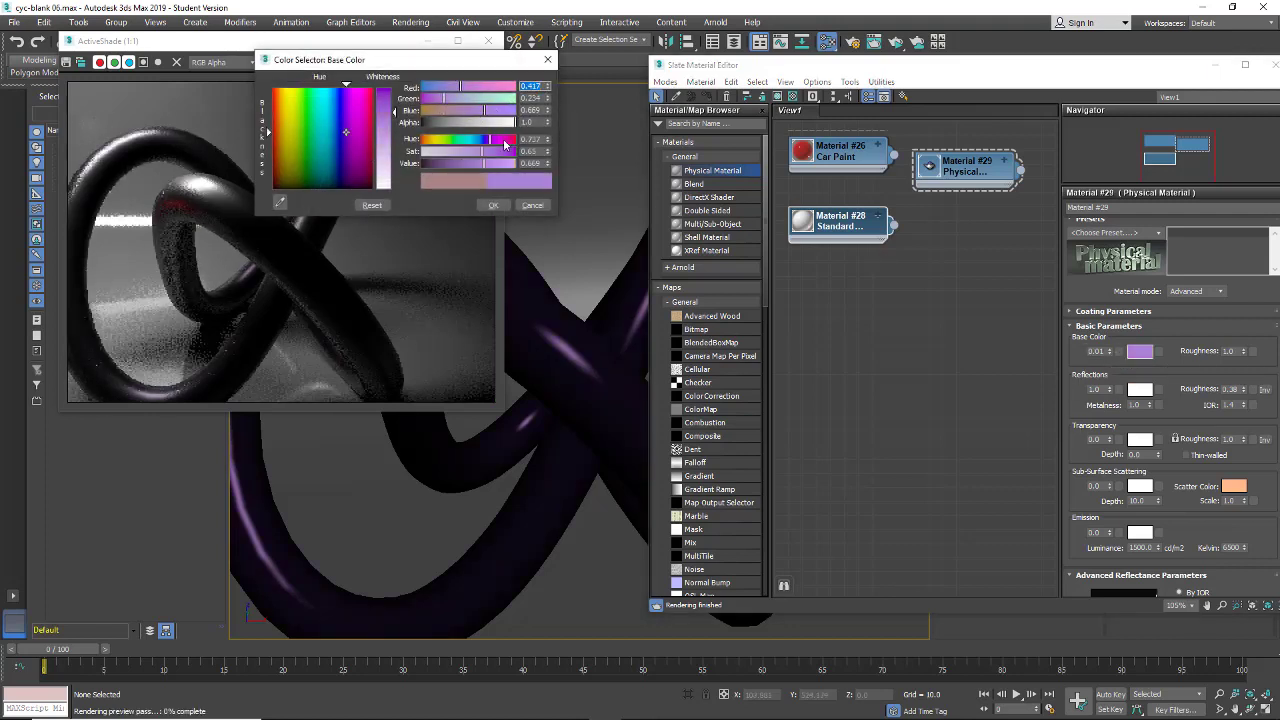
click(493, 205)
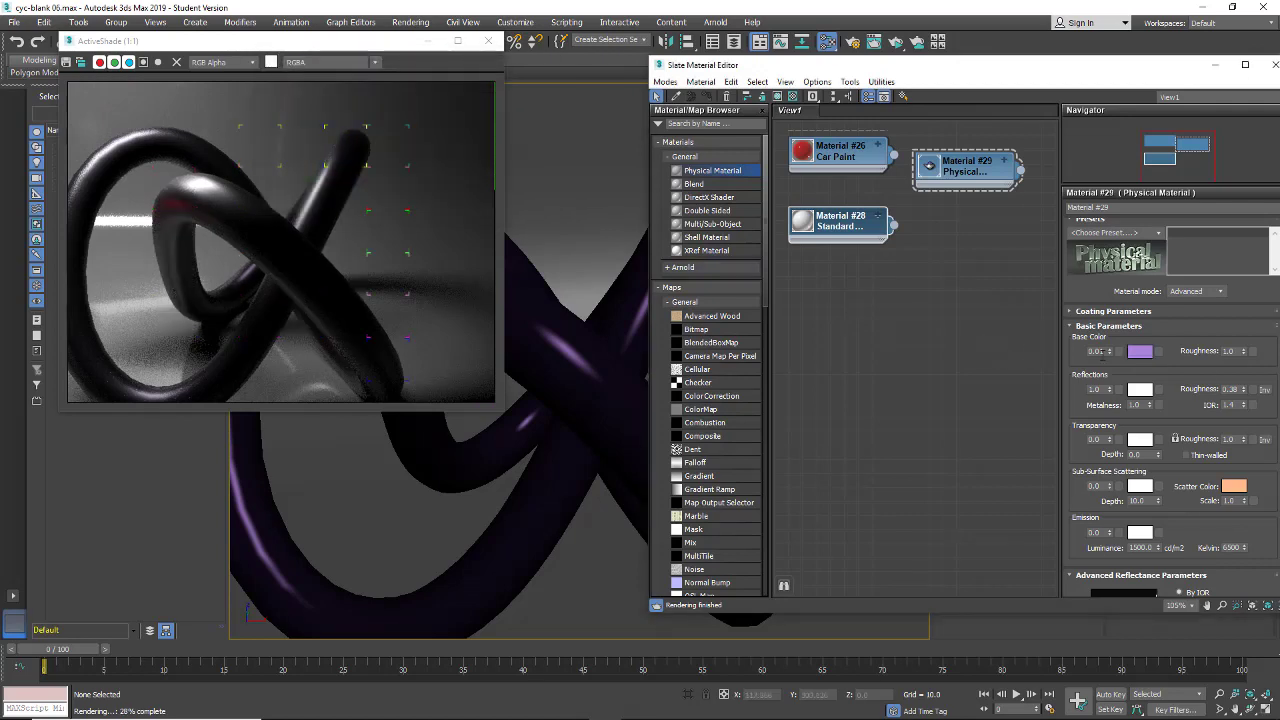
Set the Physical Material's base color weight to 1.0 and reset its metalness to 0.0
drag(1102, 352, 991, 354)
text(1)
key(Return)
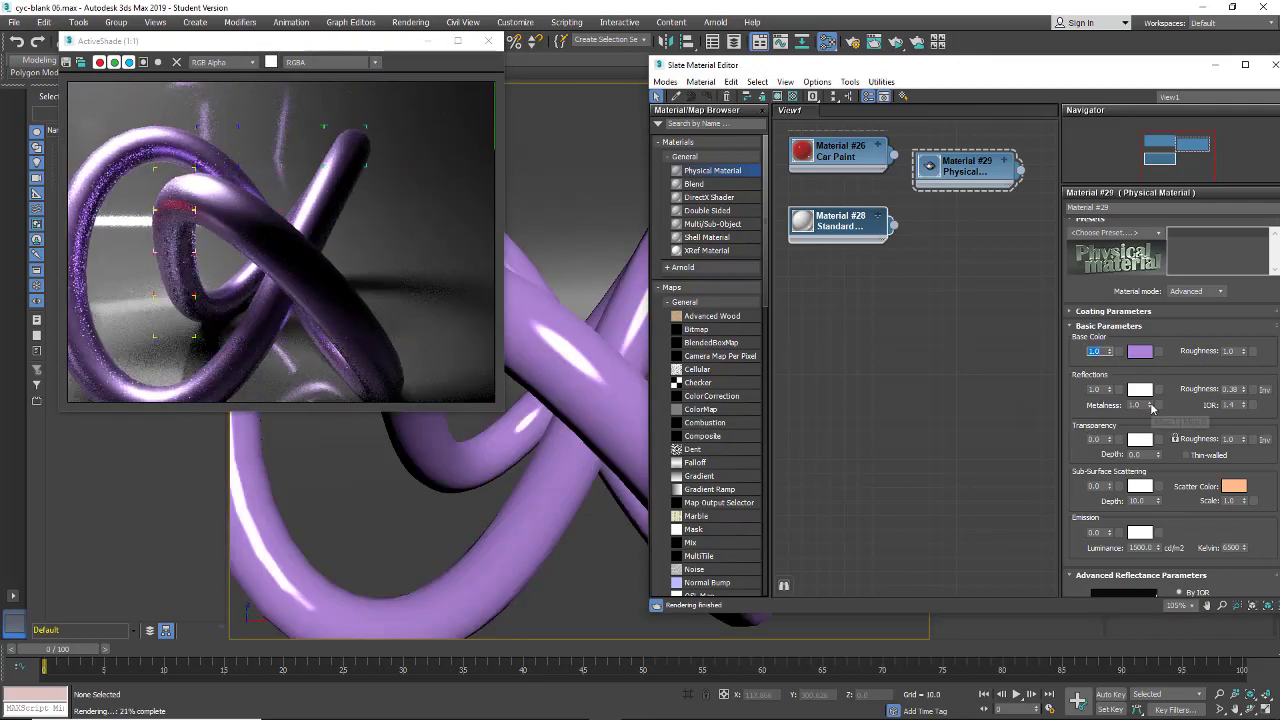
right_click(1151, 406)
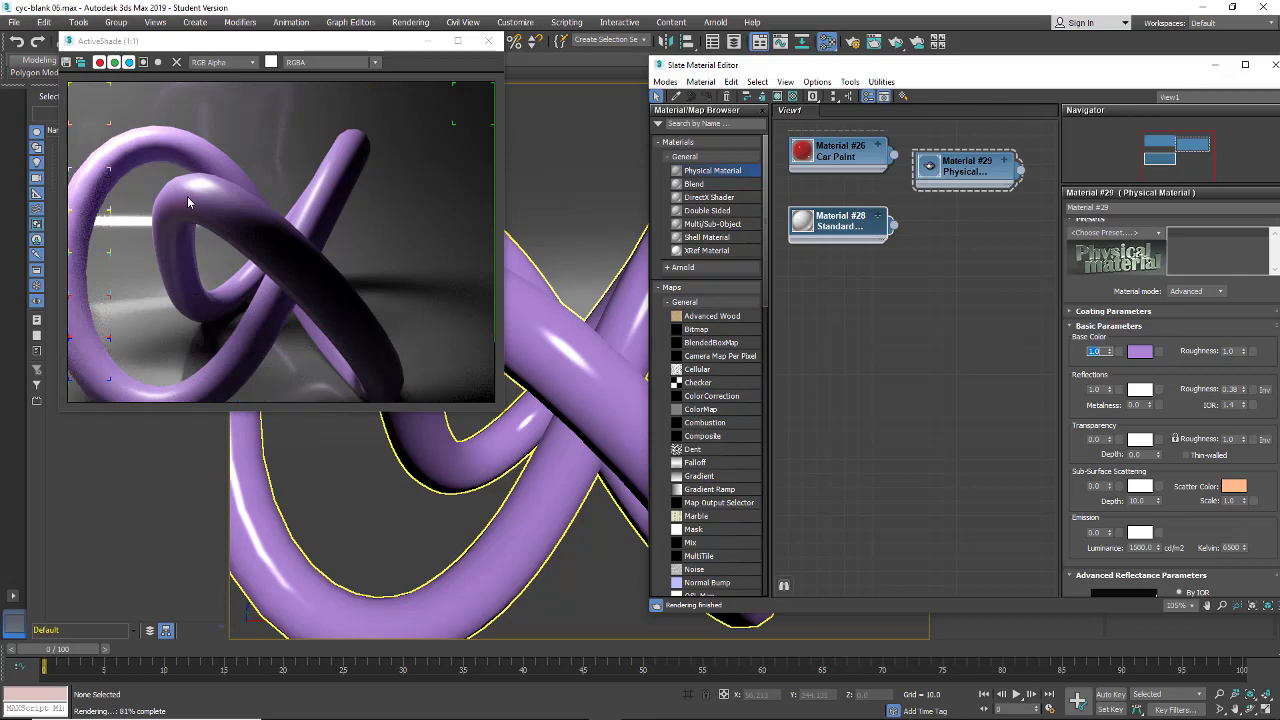
Set the Physical Material's transparency weight to 1.0 and reset its base color roughness to 0.0
drag(1072, 457, 1072, 301)
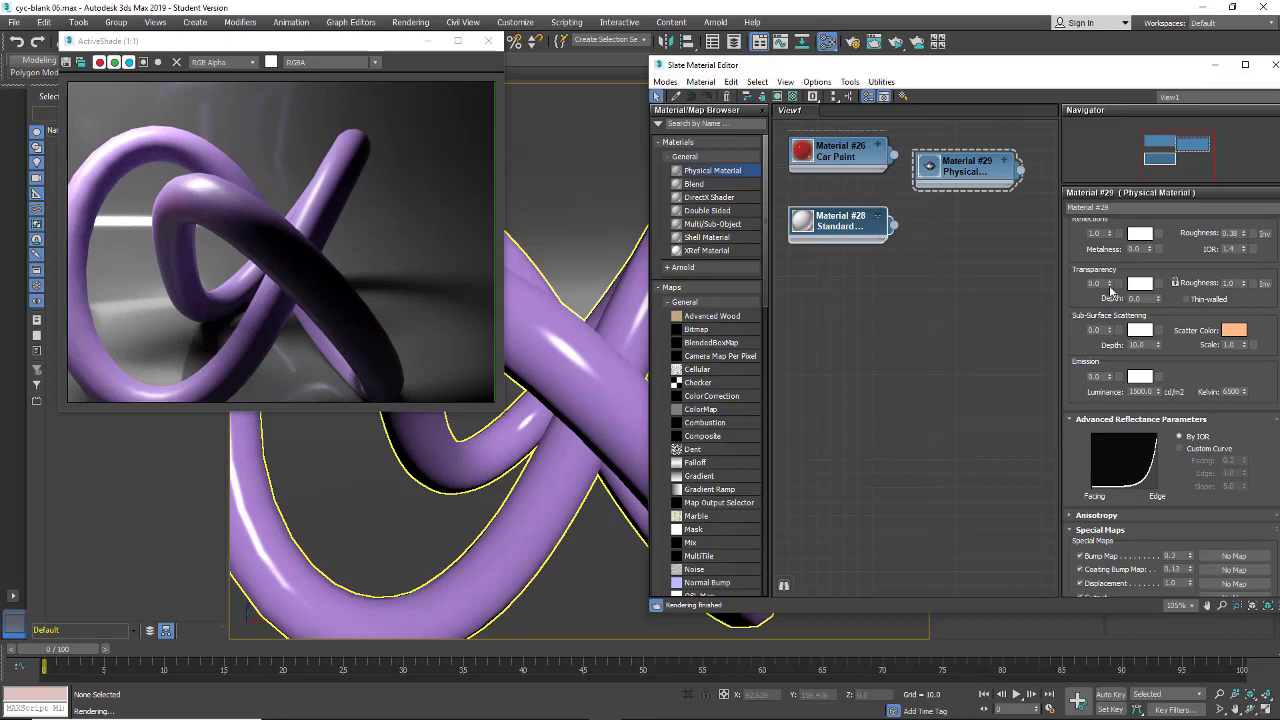
drag(1108, 283, 1103, 224)
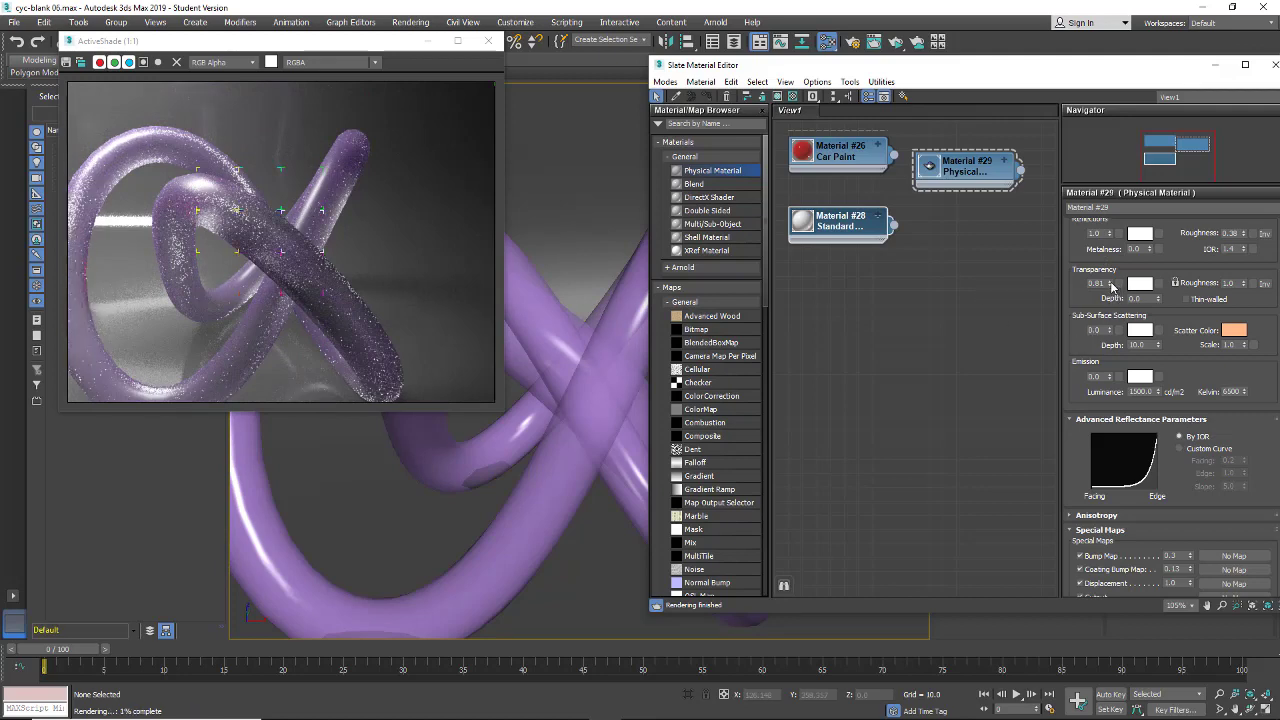
drag(1110, 284, 1108, 262)
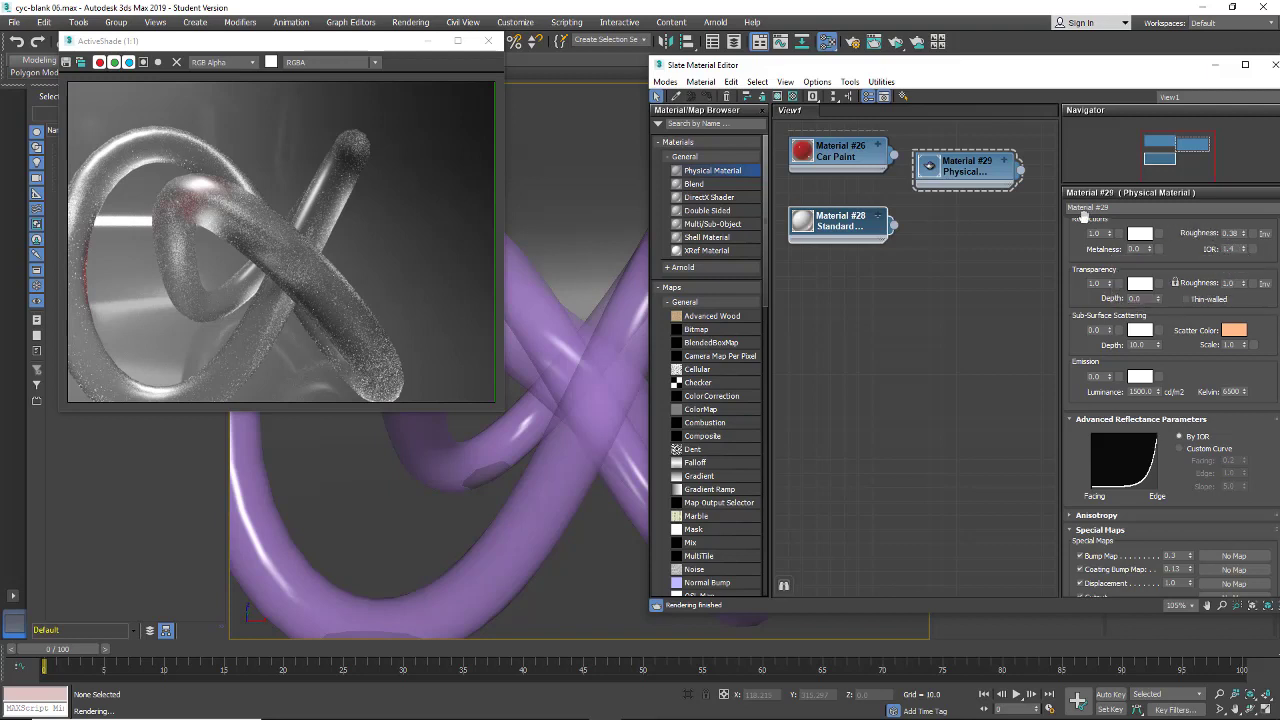
drag(1074, 230, 1074, 298)
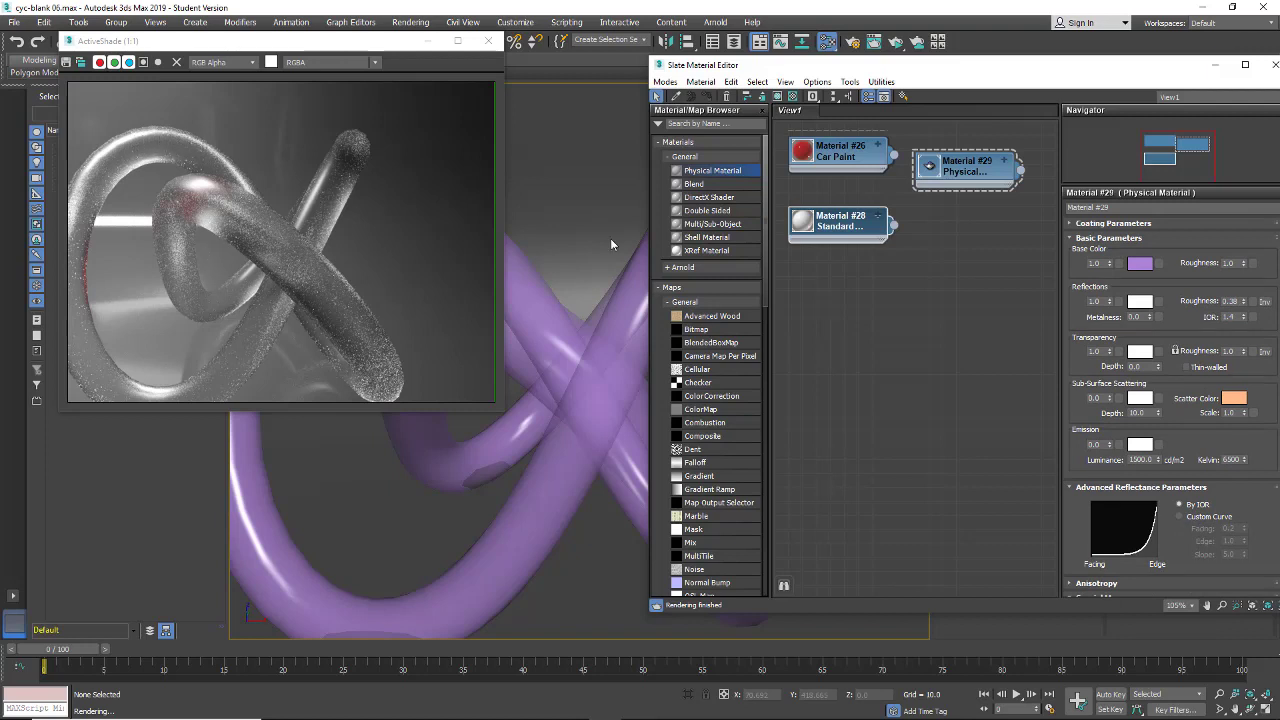
right_click(1244, 266)
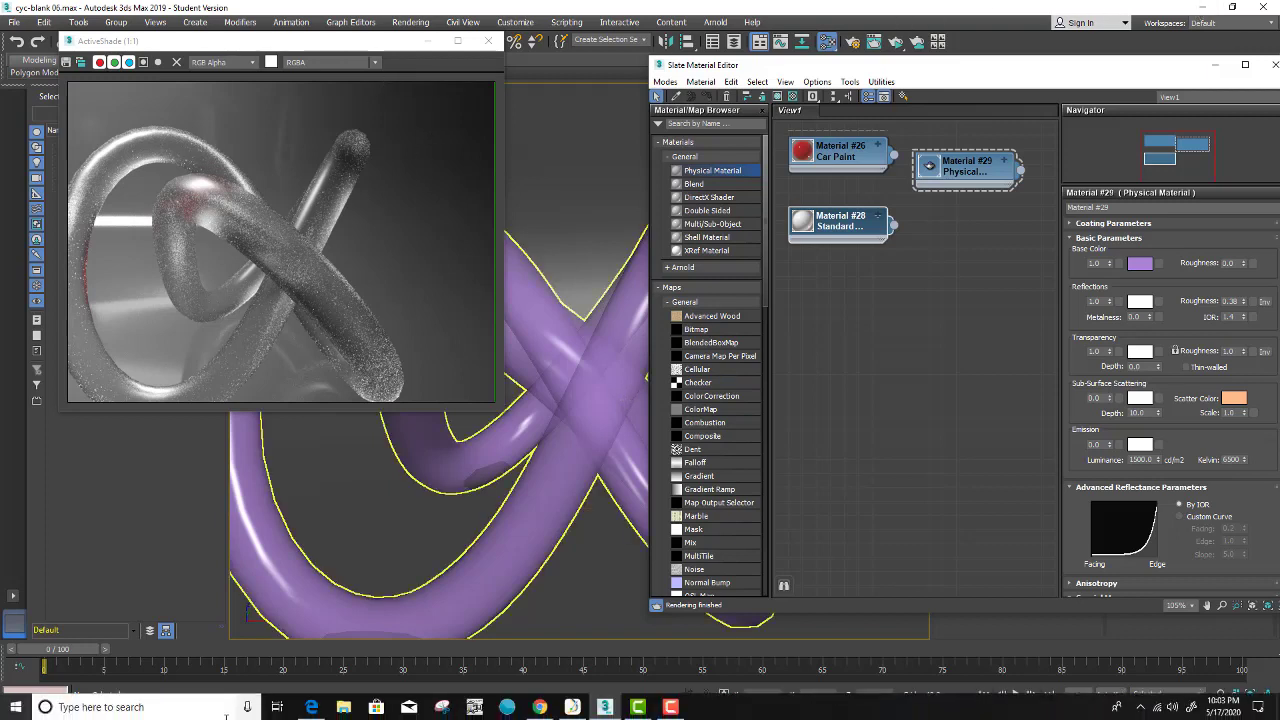
Switch to the Edge browser and look through the HDRI thumbnails in HDRI Haven's HDRIs listing
click(312, 707)
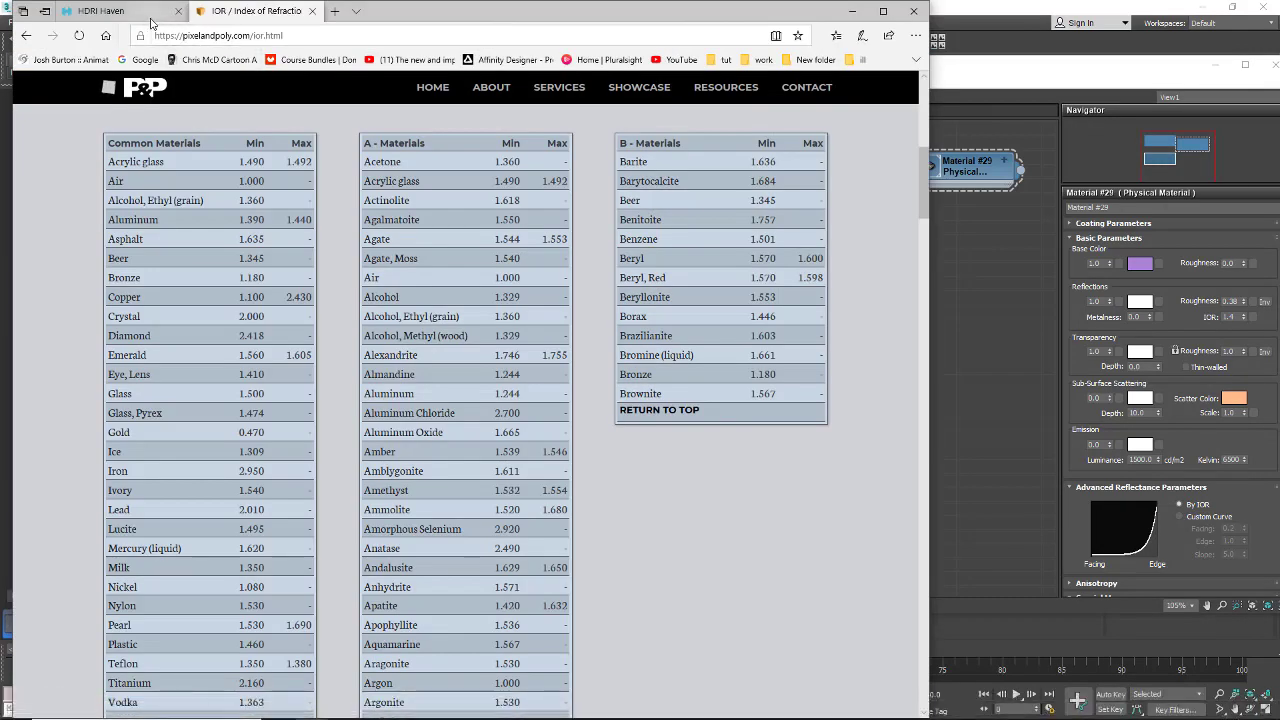
click(150, 12)
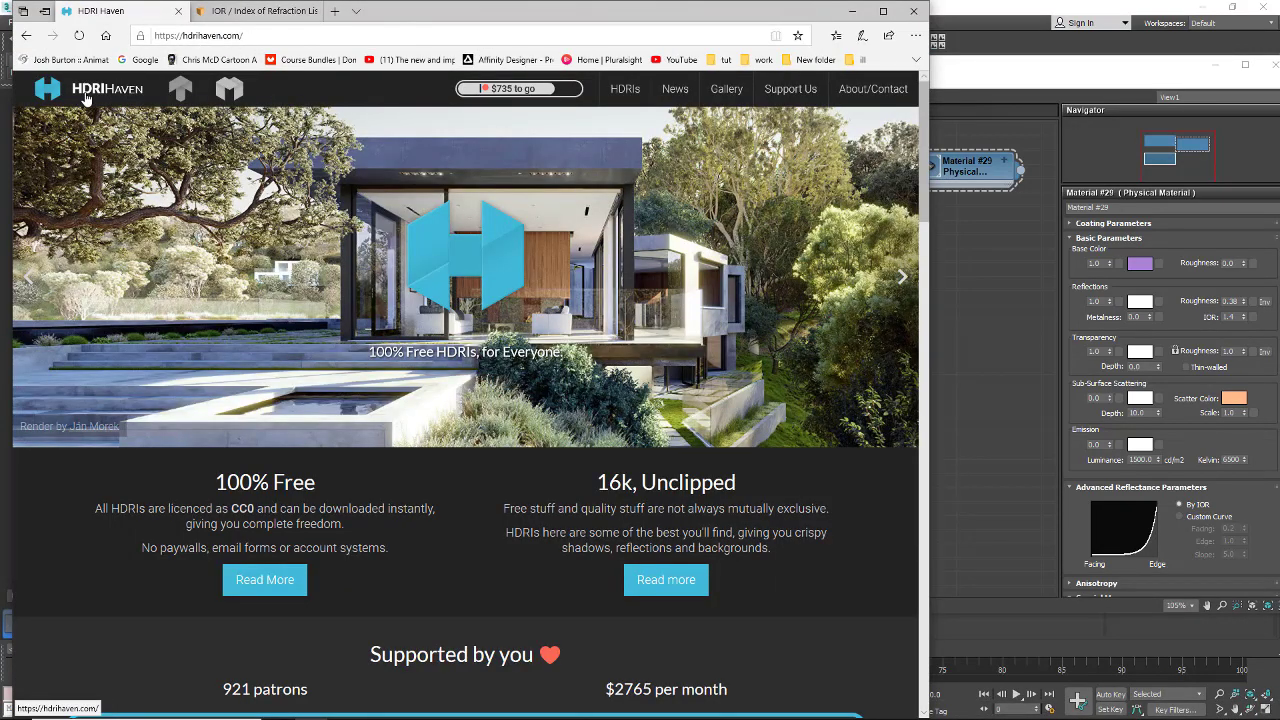
click(621, 92)
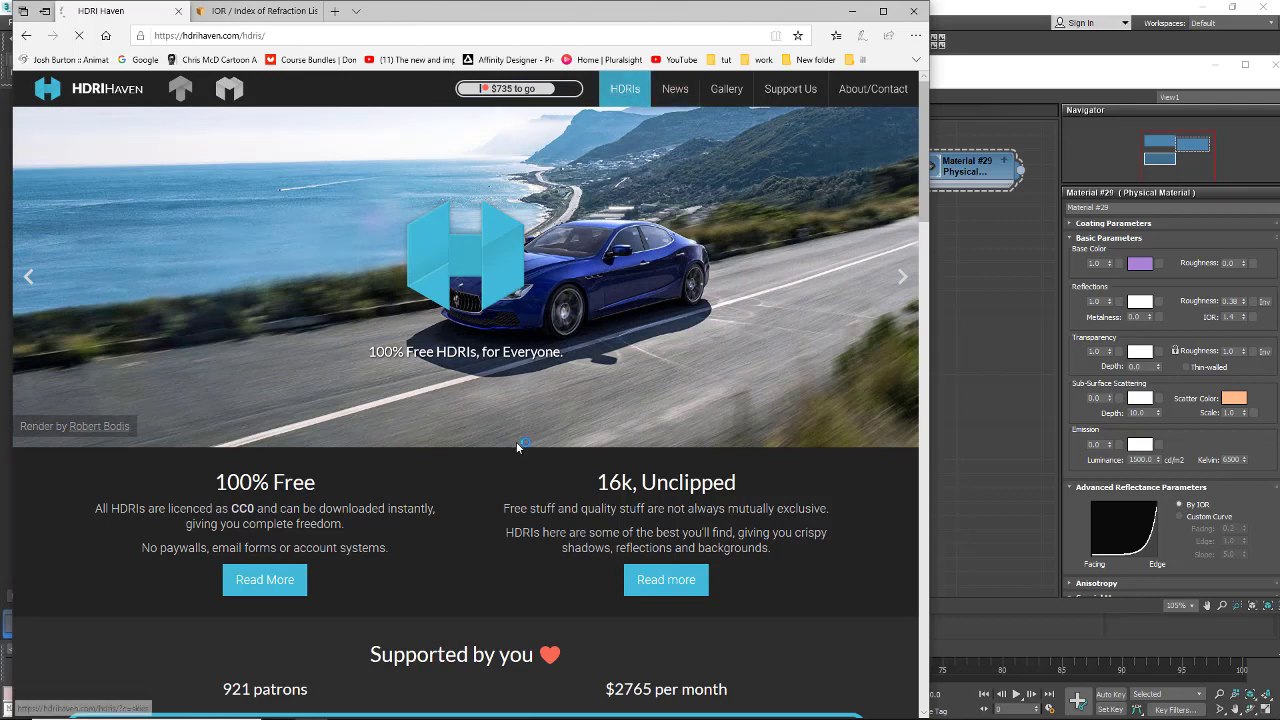
scroll(512, 427, down, 2)
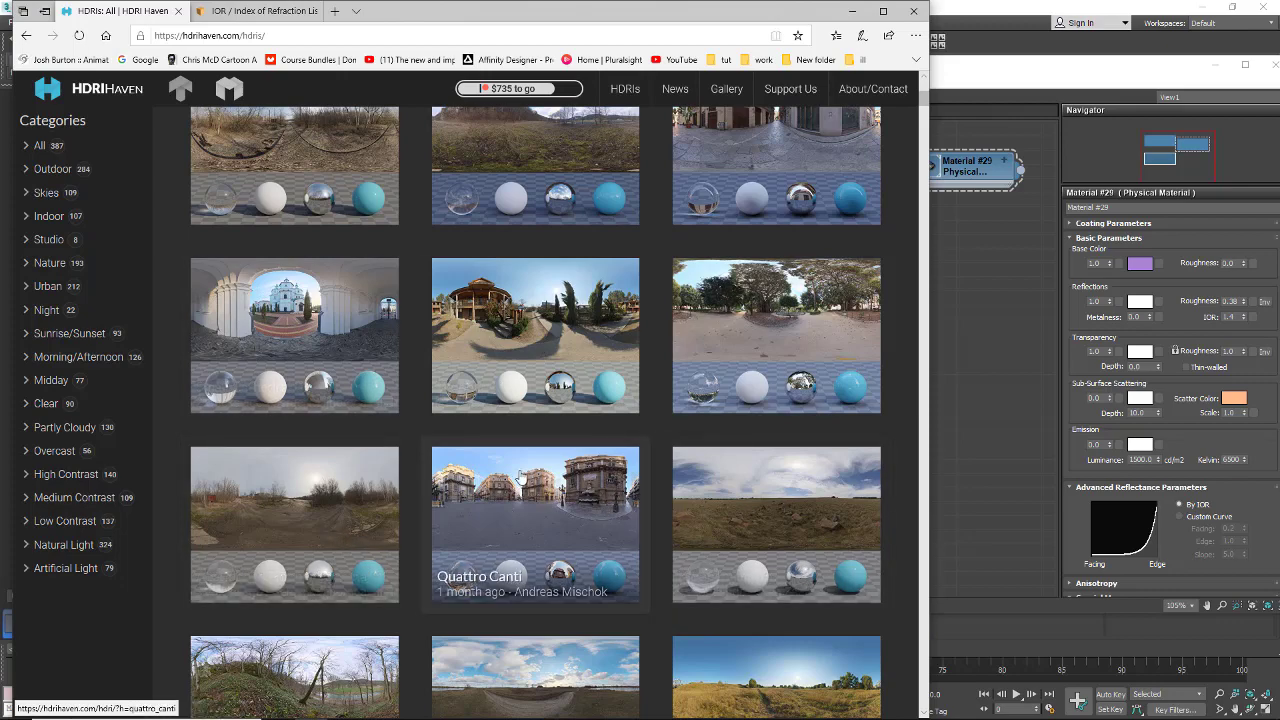
scroll(520, 478, down, 4)
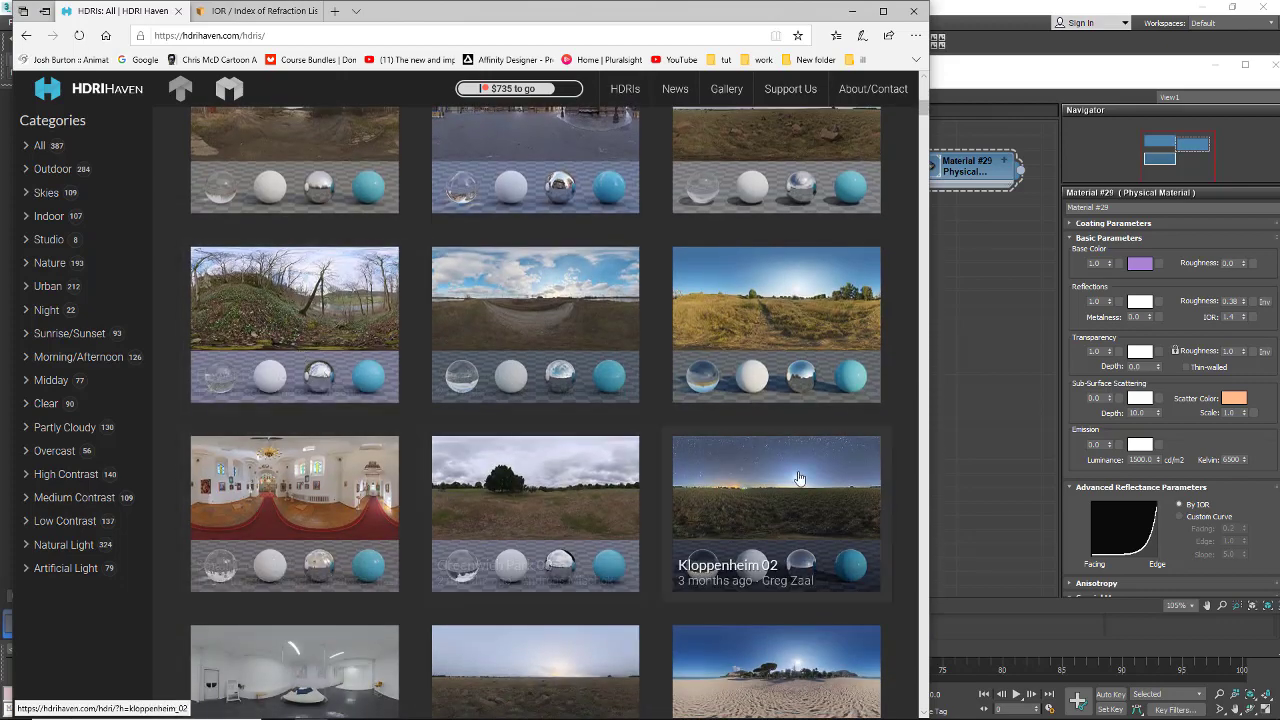
scroll(800, 478, up, 10)
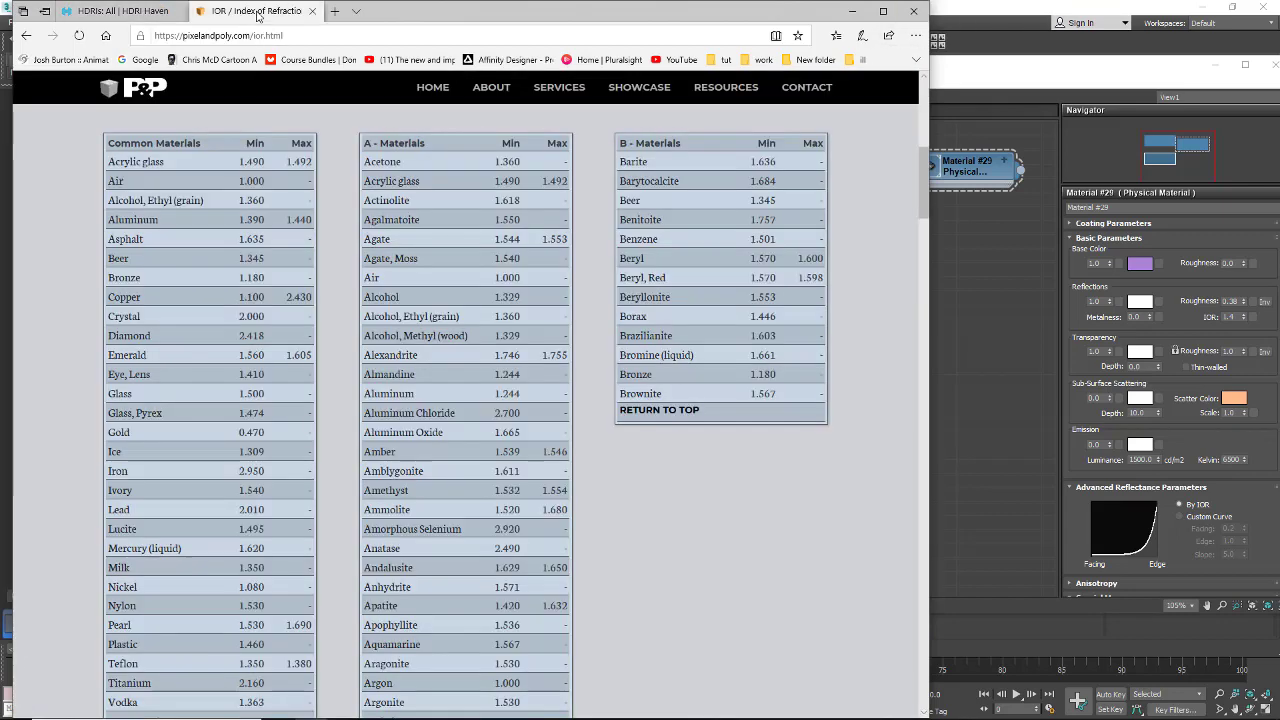
Examine the Pixel and Poly index of refraction list, covering the common materials and the alphabetical material tables
click(260, 13)
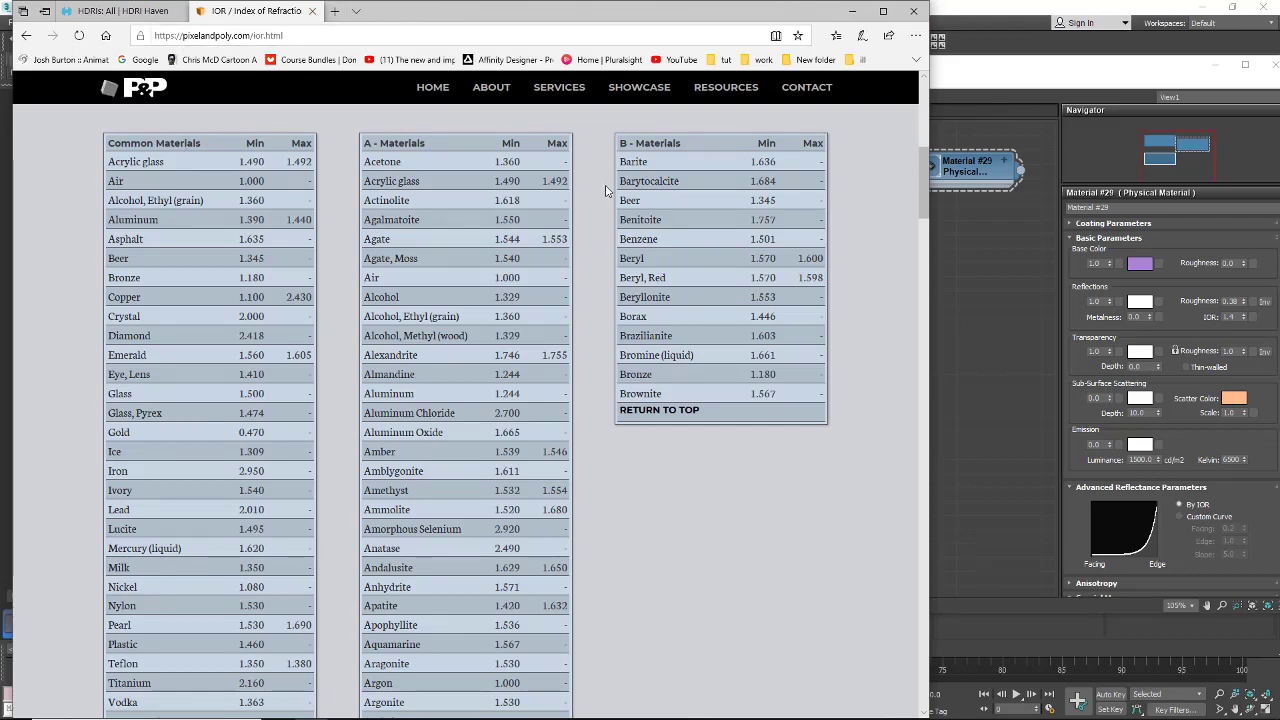
scroll(605, 190, down, 4)
scroll(603, 203, down, 6)
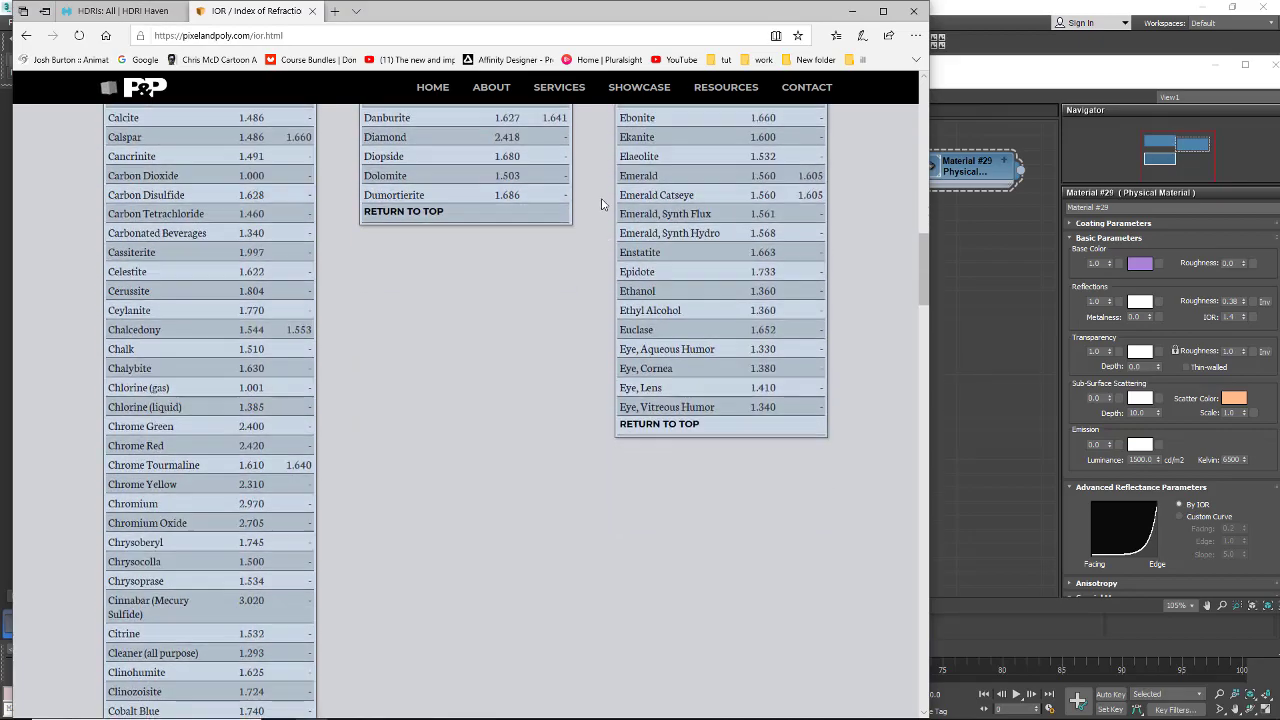
scroll(601, 204, down, 10)
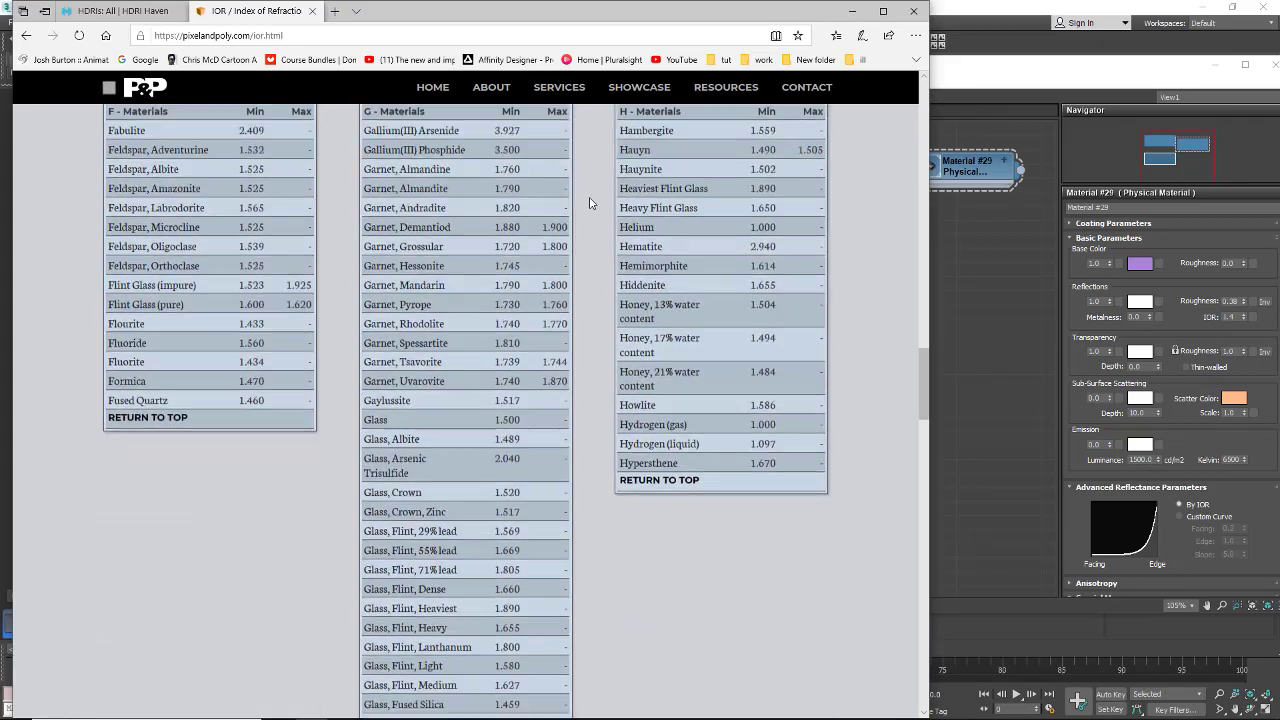
scroll(592, 206, down, 3)
scroll(596, 211, up, 12)
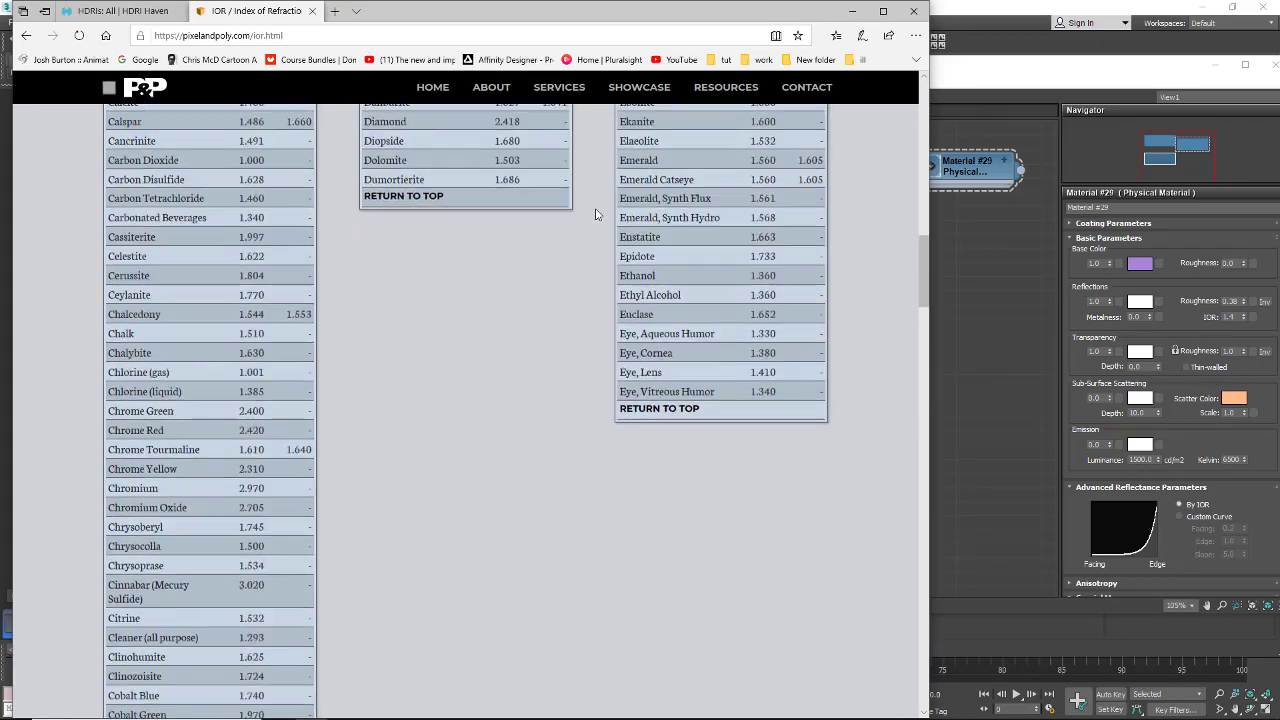
scroll(595, 214, up, 10)
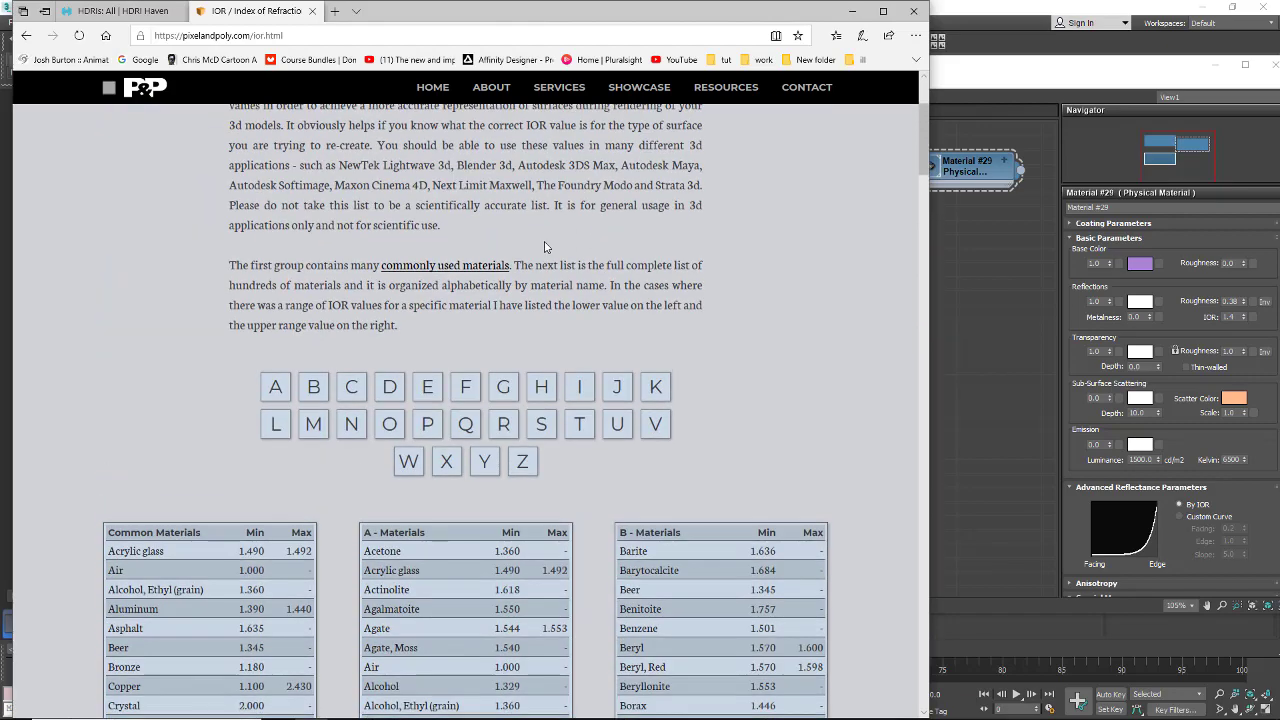
scroll(520, 330, down, 4)
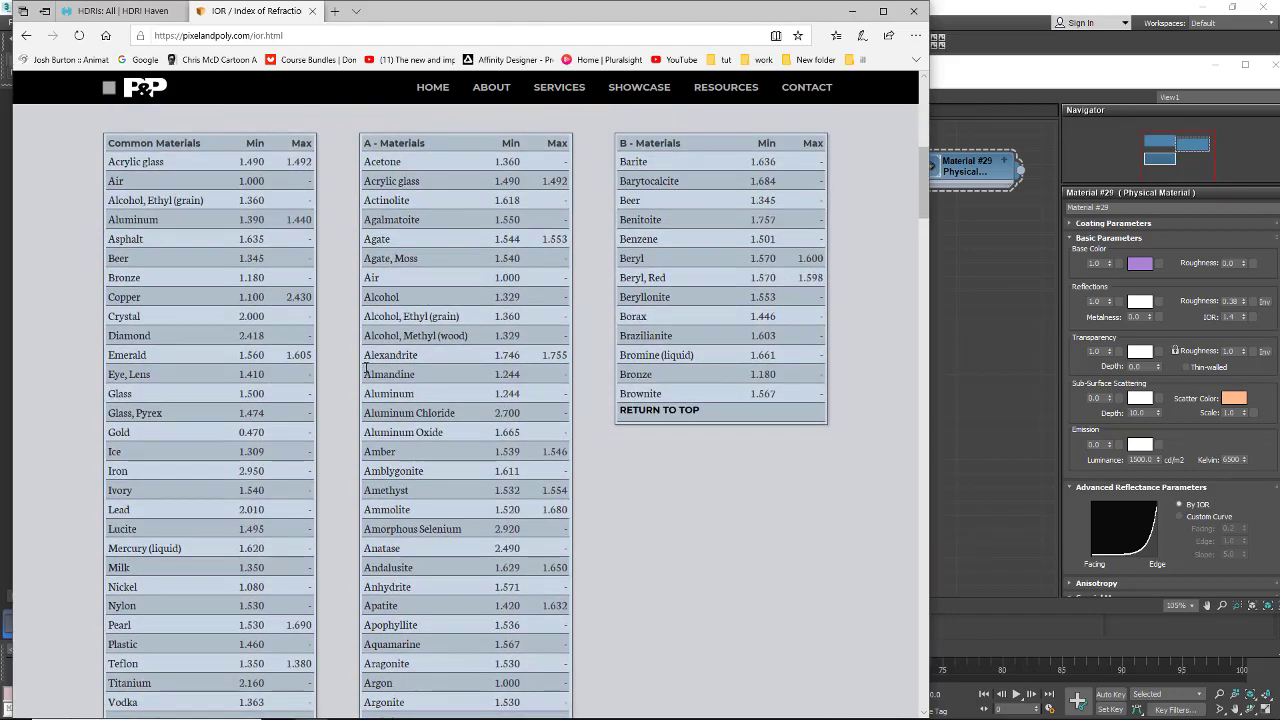
scroll(430, 530, down, 4)
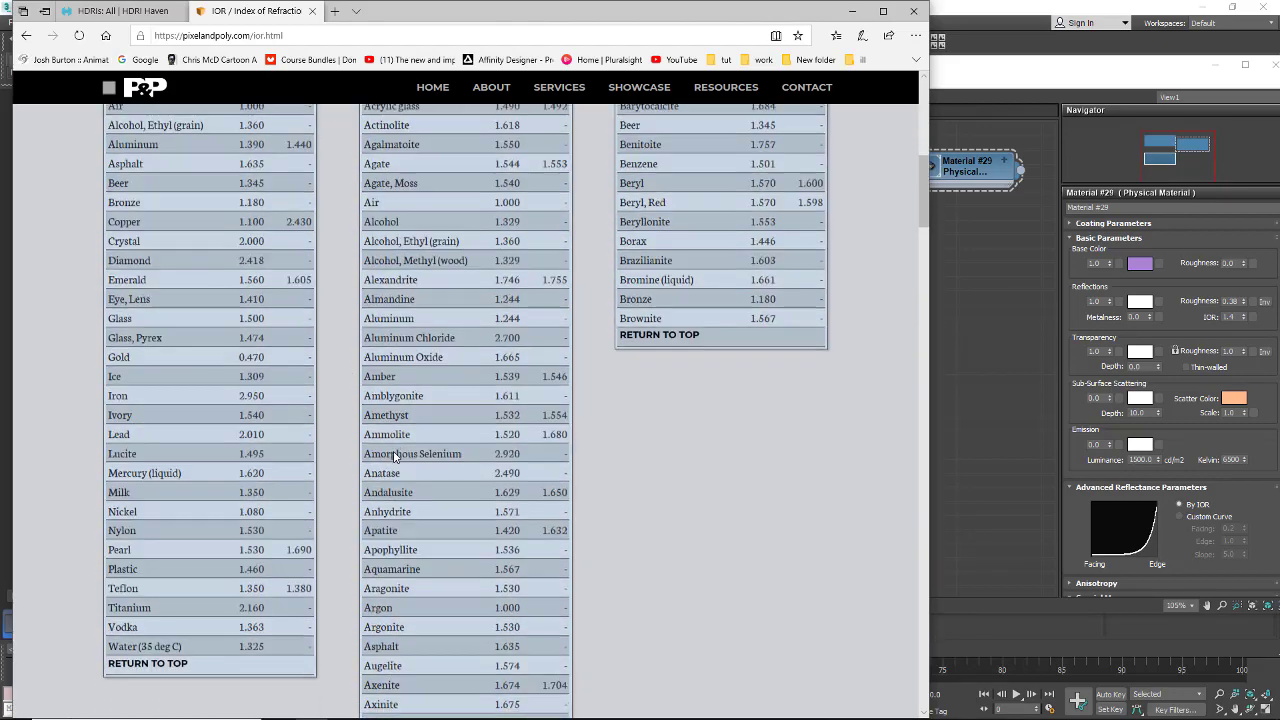
scroll(652, 446, down, 4)
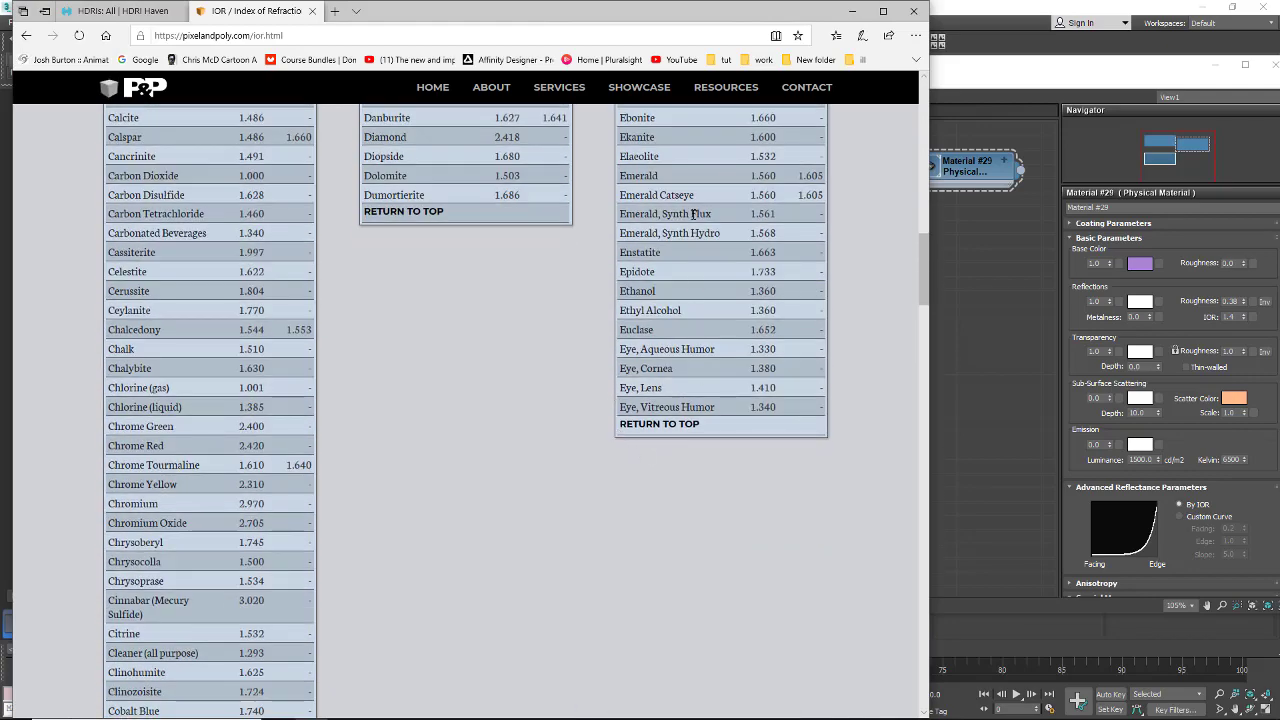
scroll(707, 304, up, 2)
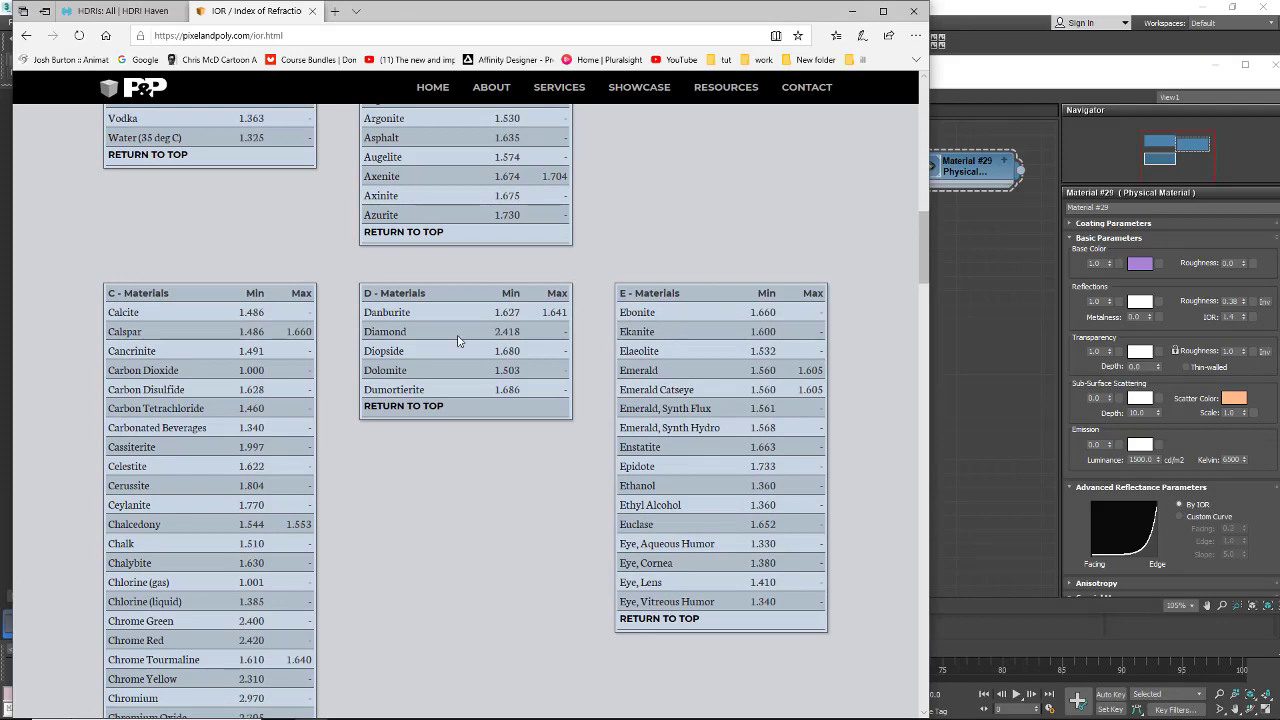
scroll(689, 278, up, 10)
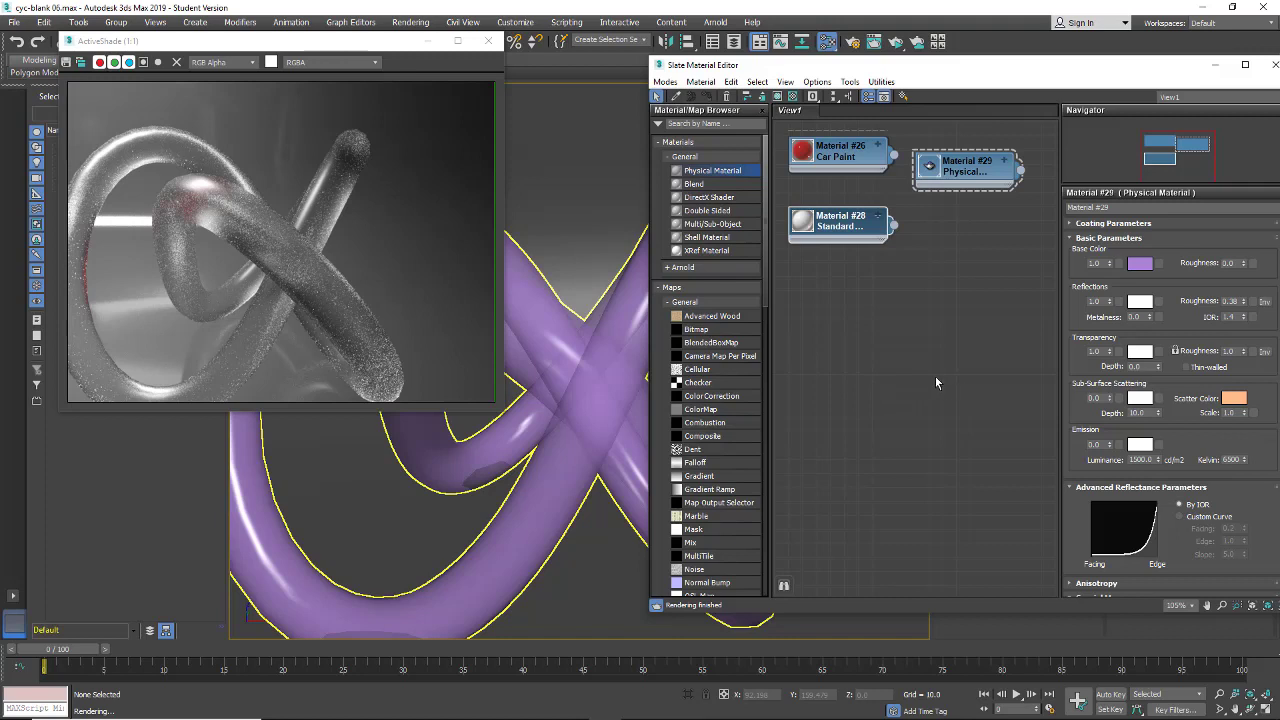
Back in 3ds Max, reset the Physical Material's reflection roughness to 0.0
right_click(1243, 302)
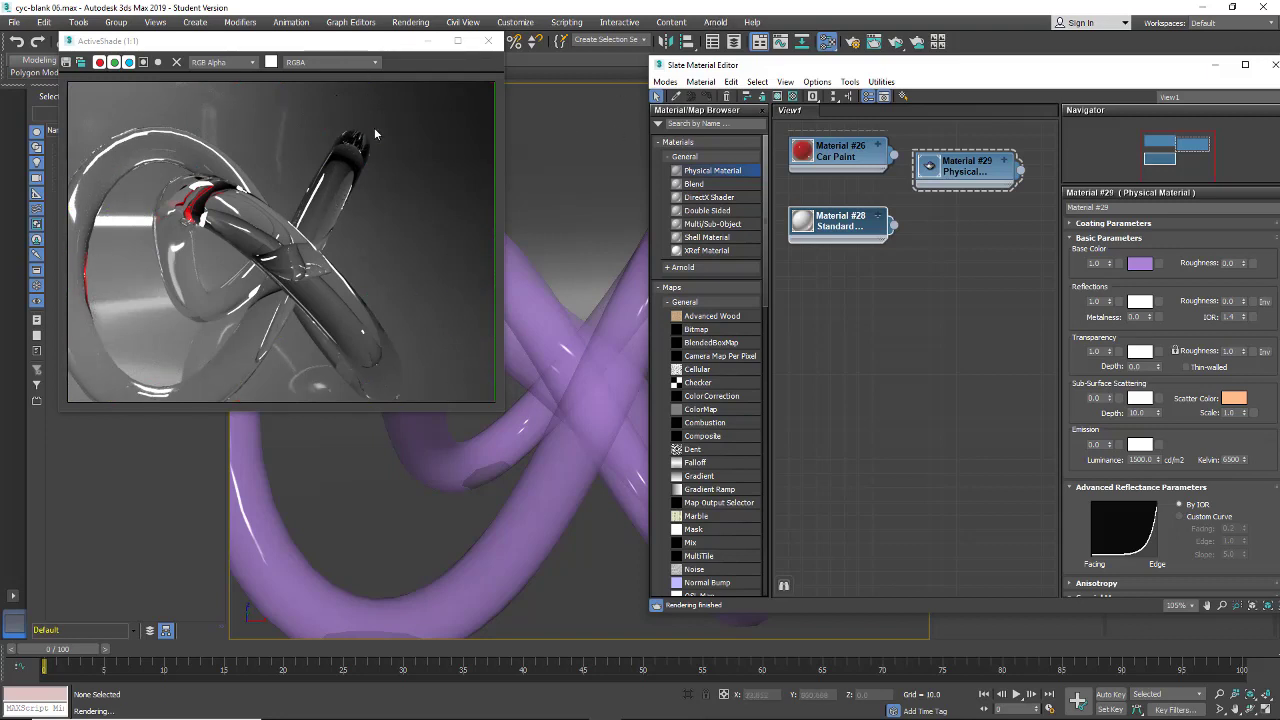
drag(1080, 411, 1056, 468)
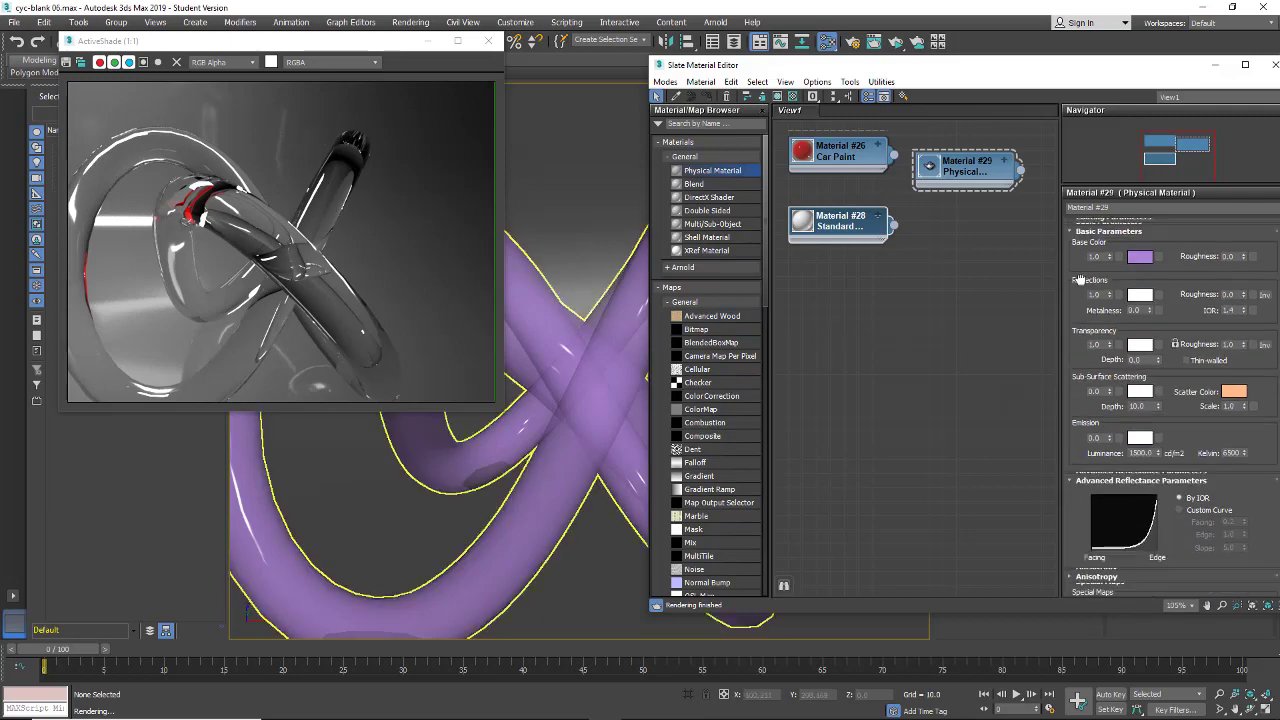
drag(1075, 374, 1086, 260)
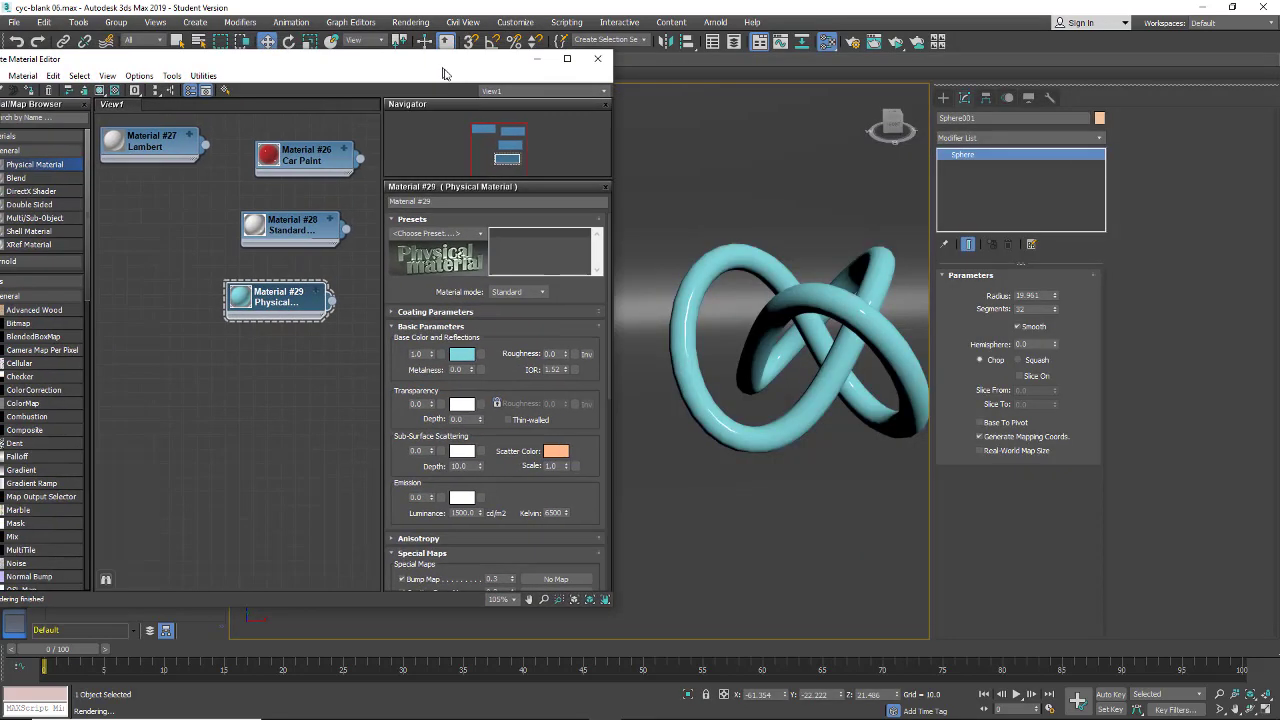
click(766, 296)
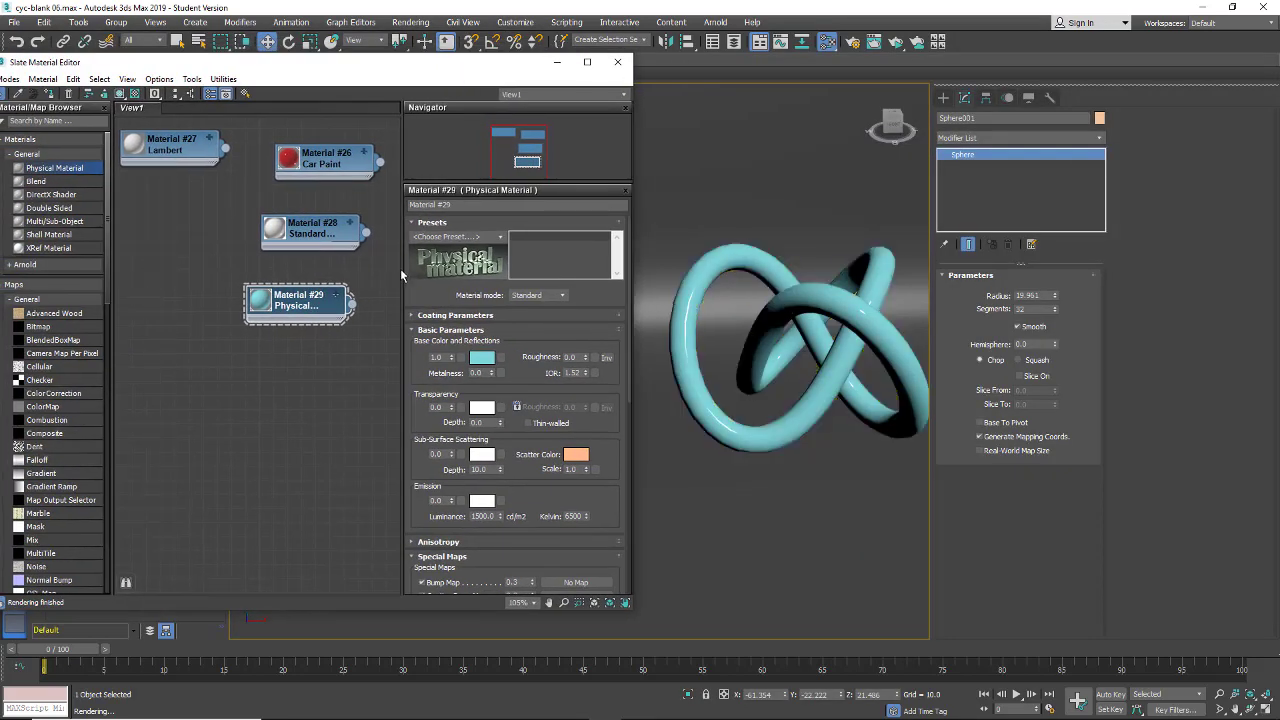
Apply the Glossy Varnished Wood preset to the Physical Material and check the torus knot close up in the ActiveShade render
drag(311, 308, 325, 294)
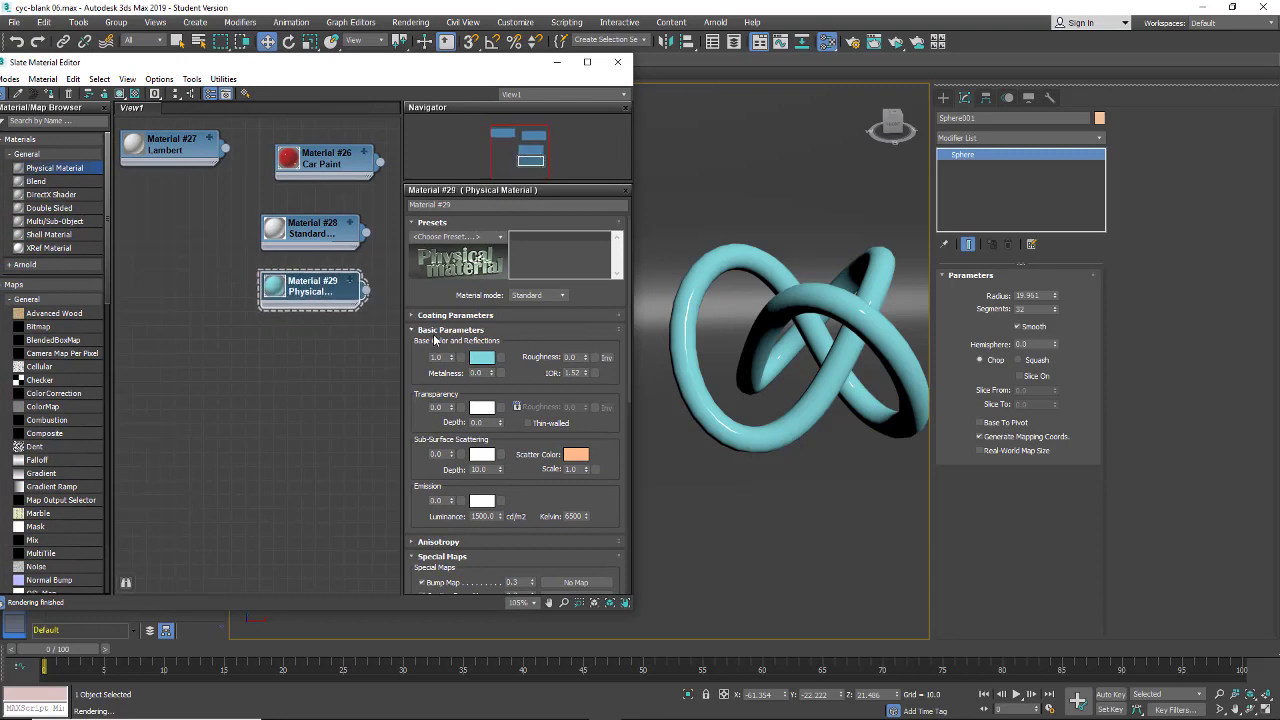
click(500, 238)
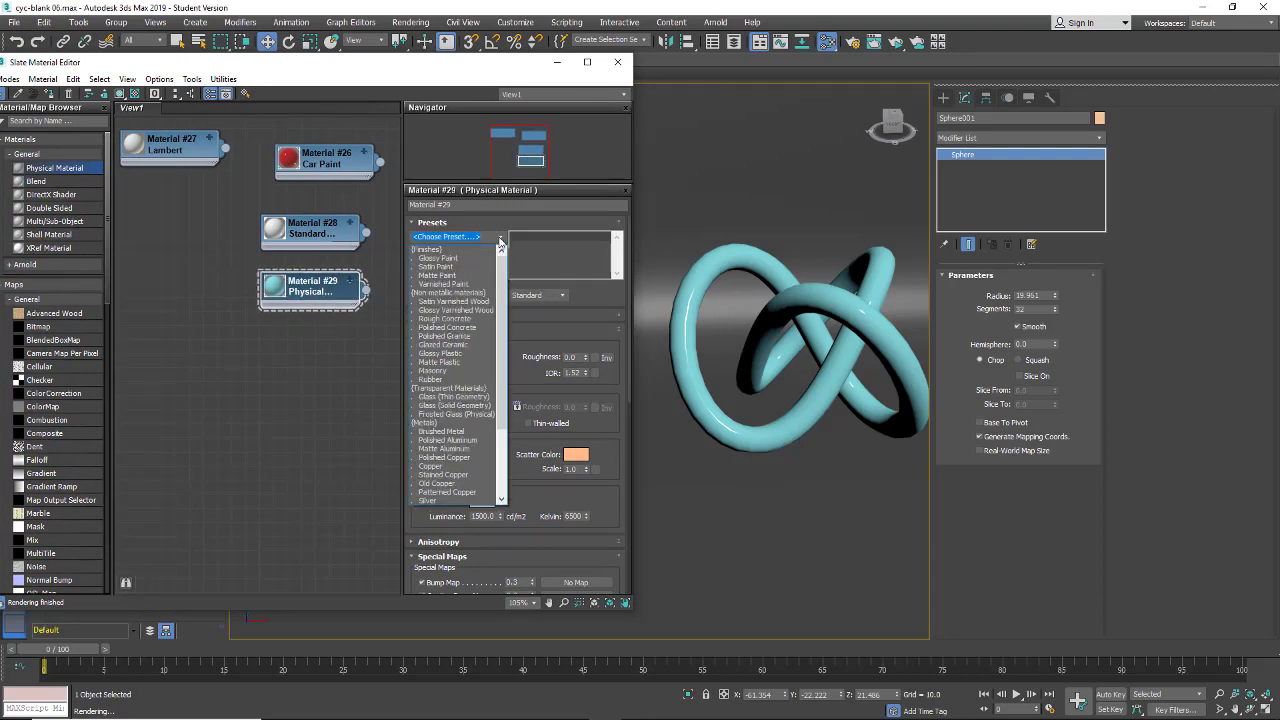
click(470, 312)
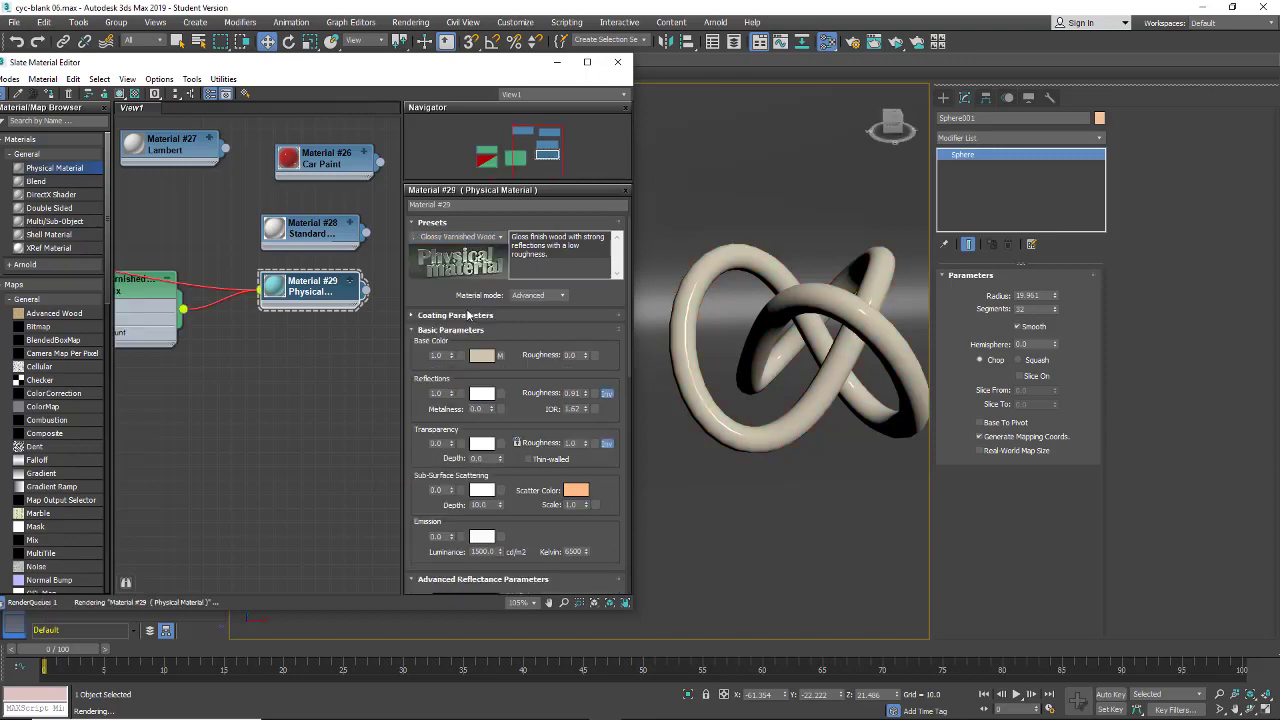
click(872, 48)
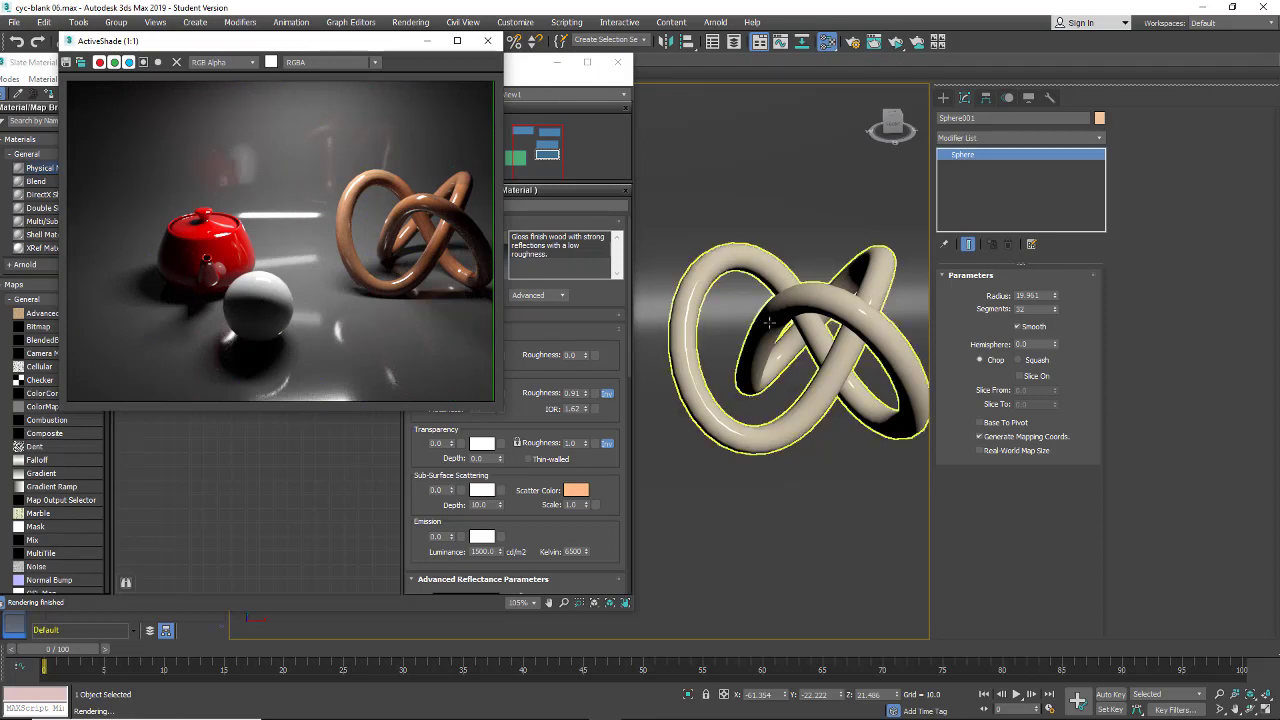
scroll(763, 316, up, 3)
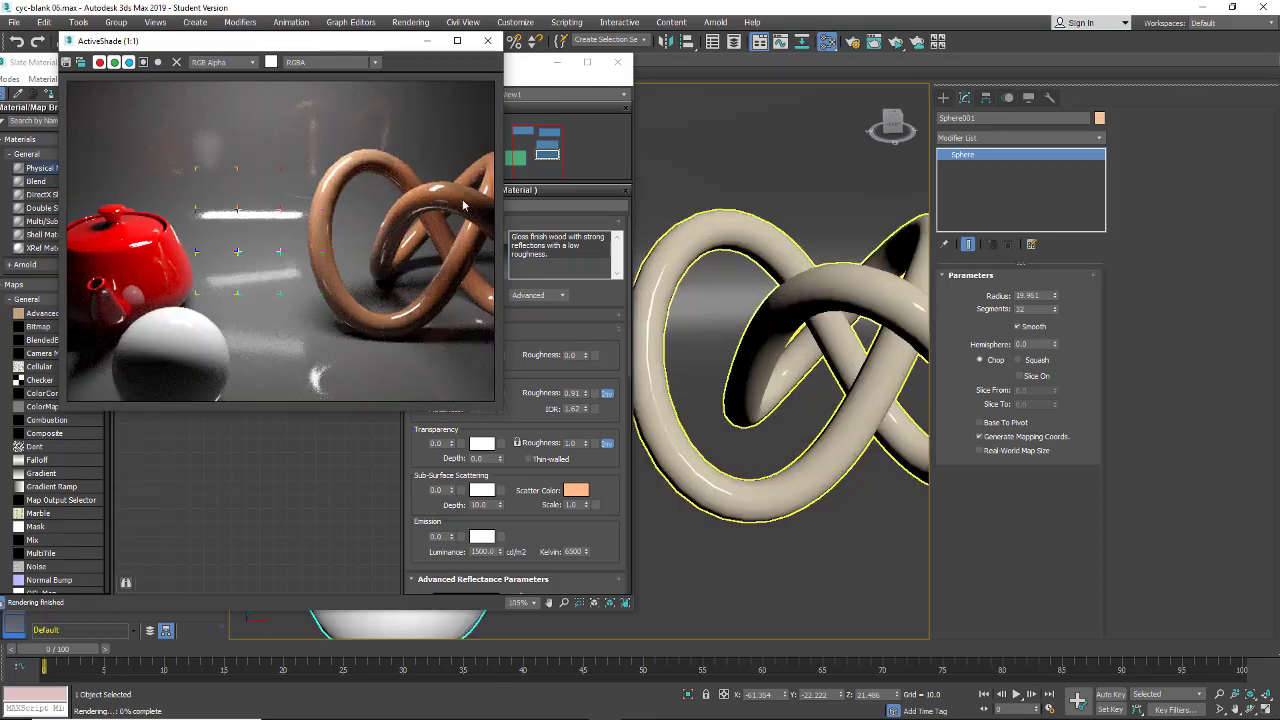
Move the Slate Material Editor off the torus knot's render and apply the Gold preset to the Physical Material
drag(522, 76, 500, 361)
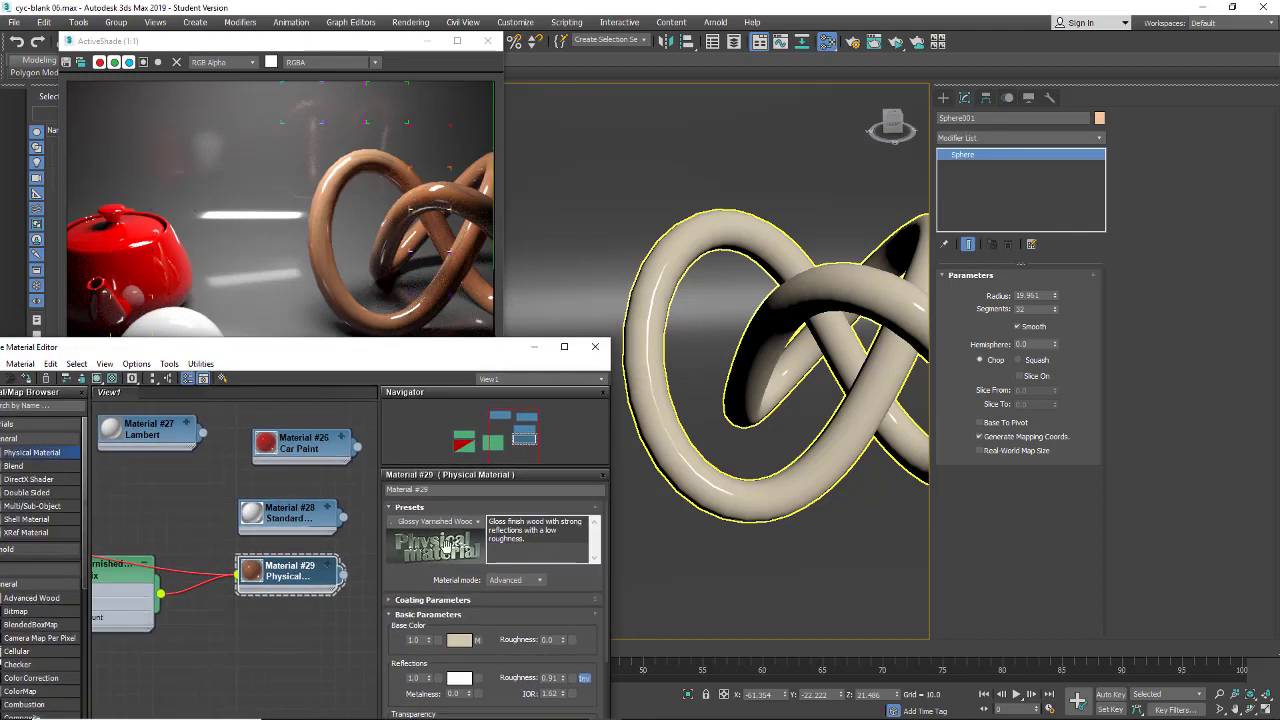
click(478, 523)
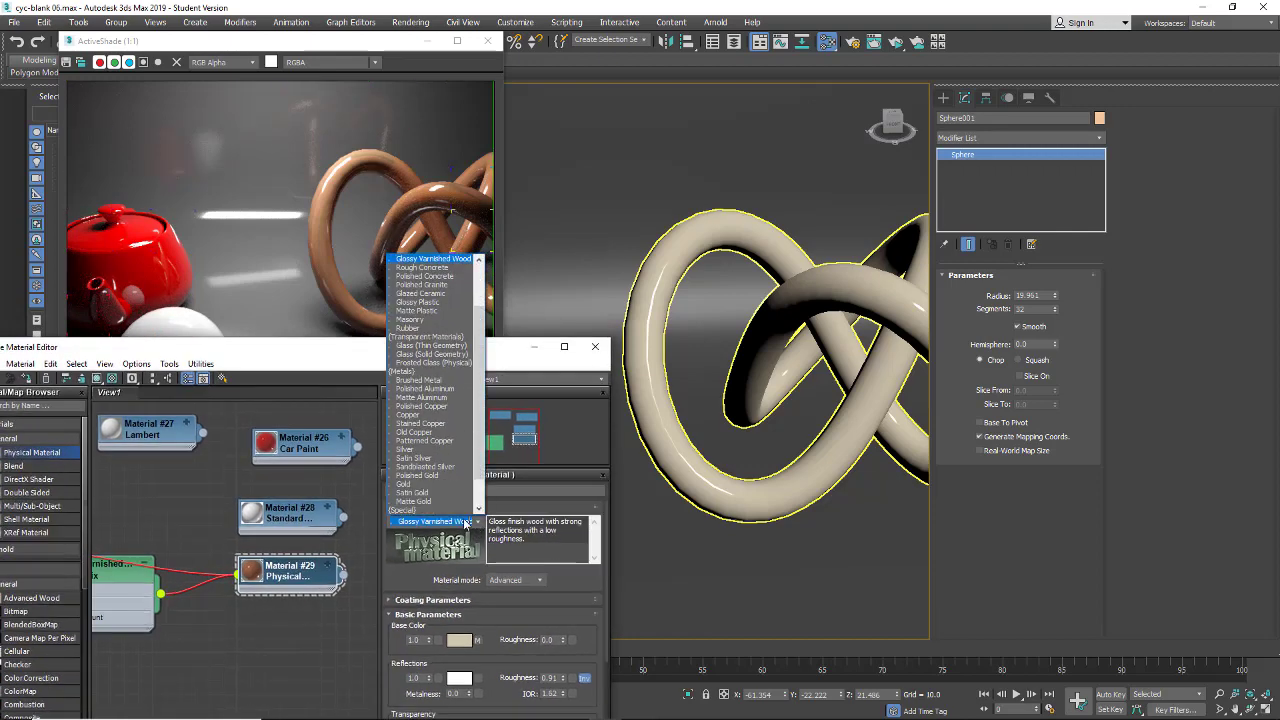
click(447, 487)
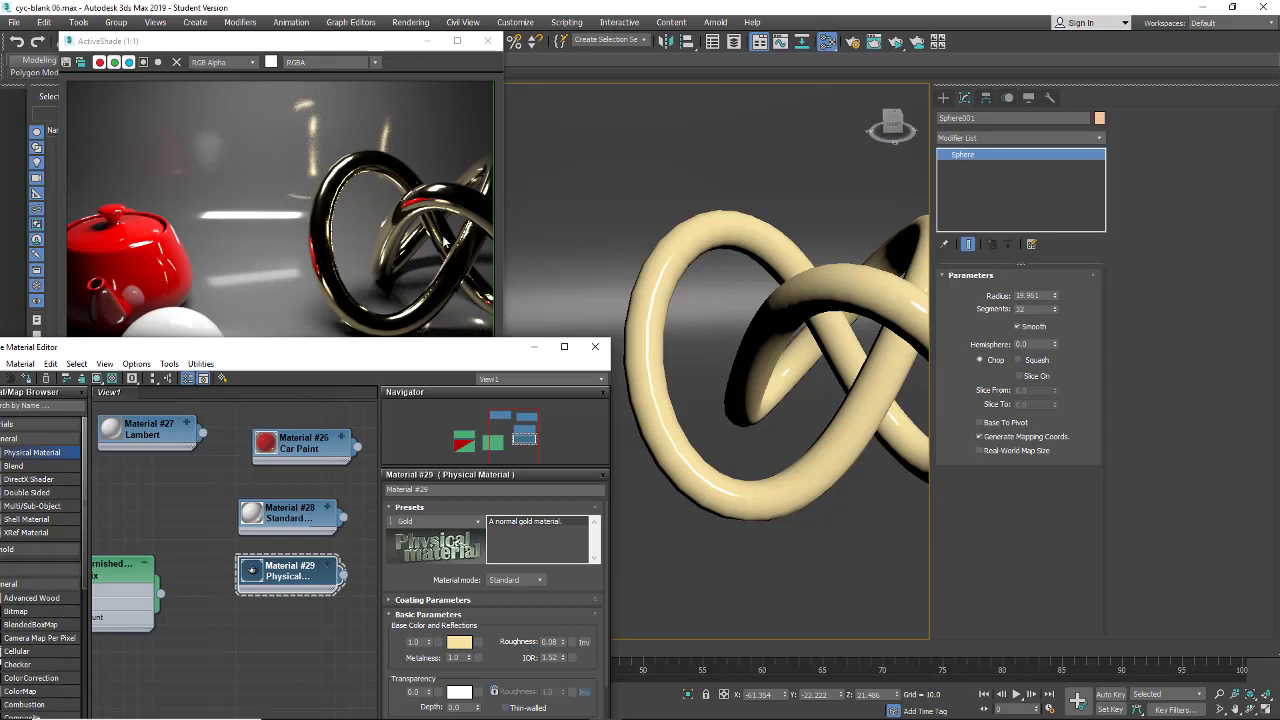
Try the Old Copper preset on the Physical Material, followed by the Copper preset
click(478, 521)
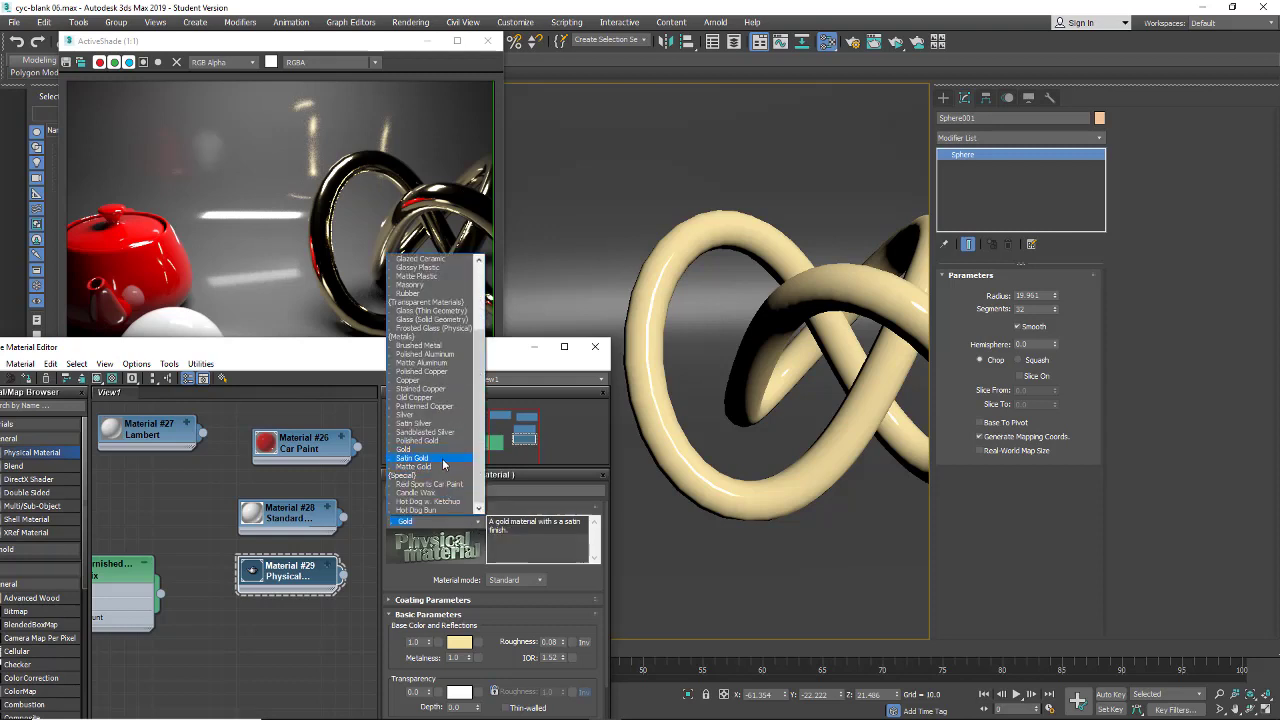
click(443, 398)
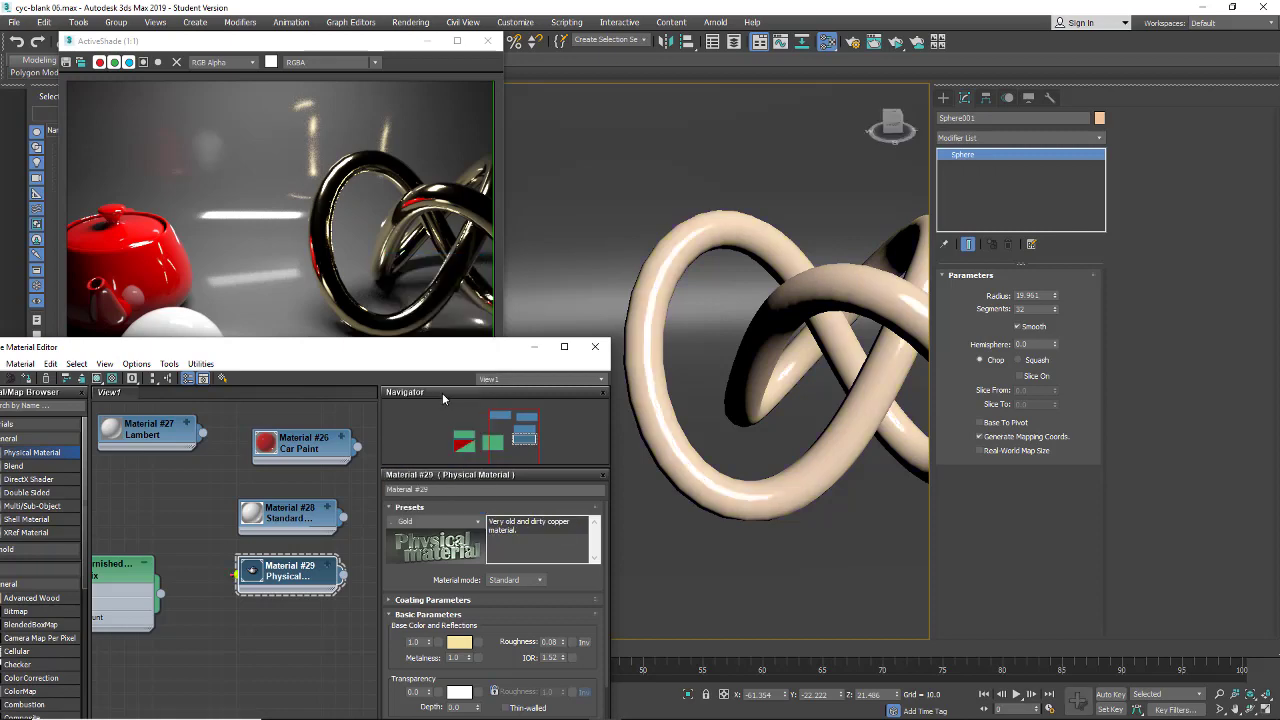
click(471, 527)
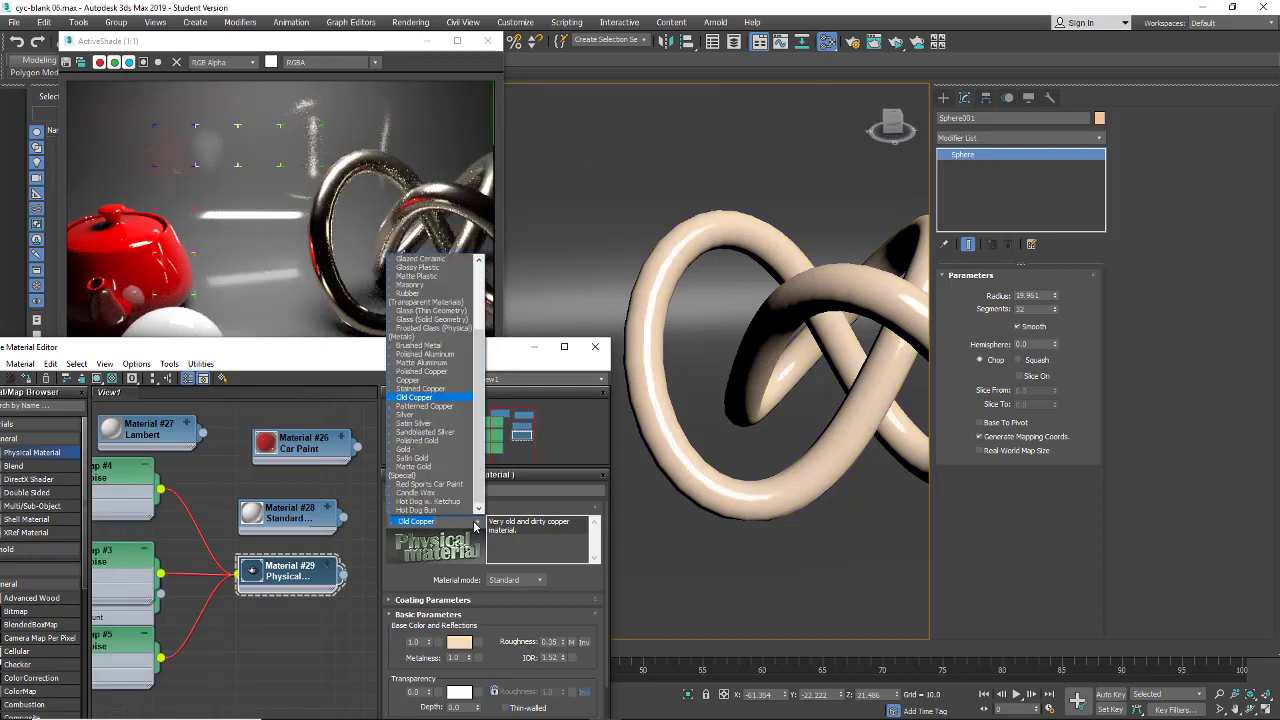
click(457, 380)
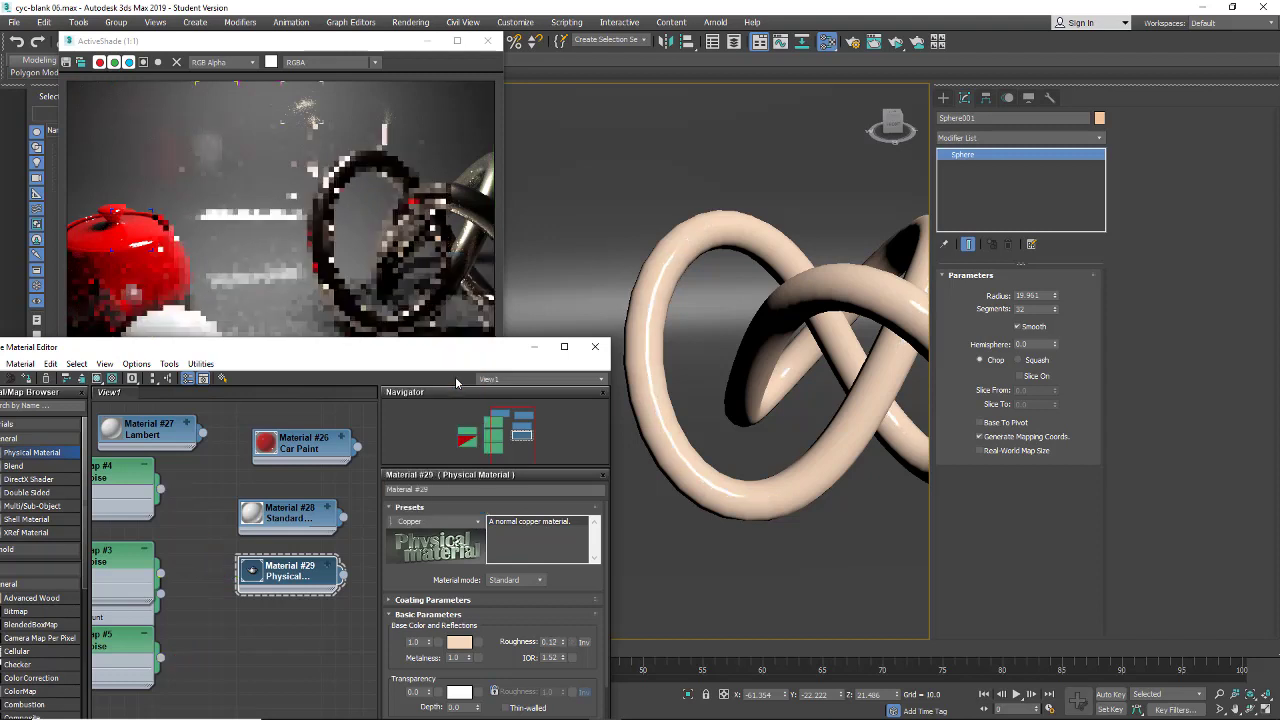
Try the Rubber preset on the Physical Material, and replace it with the Masonry preset
click(479, 524)
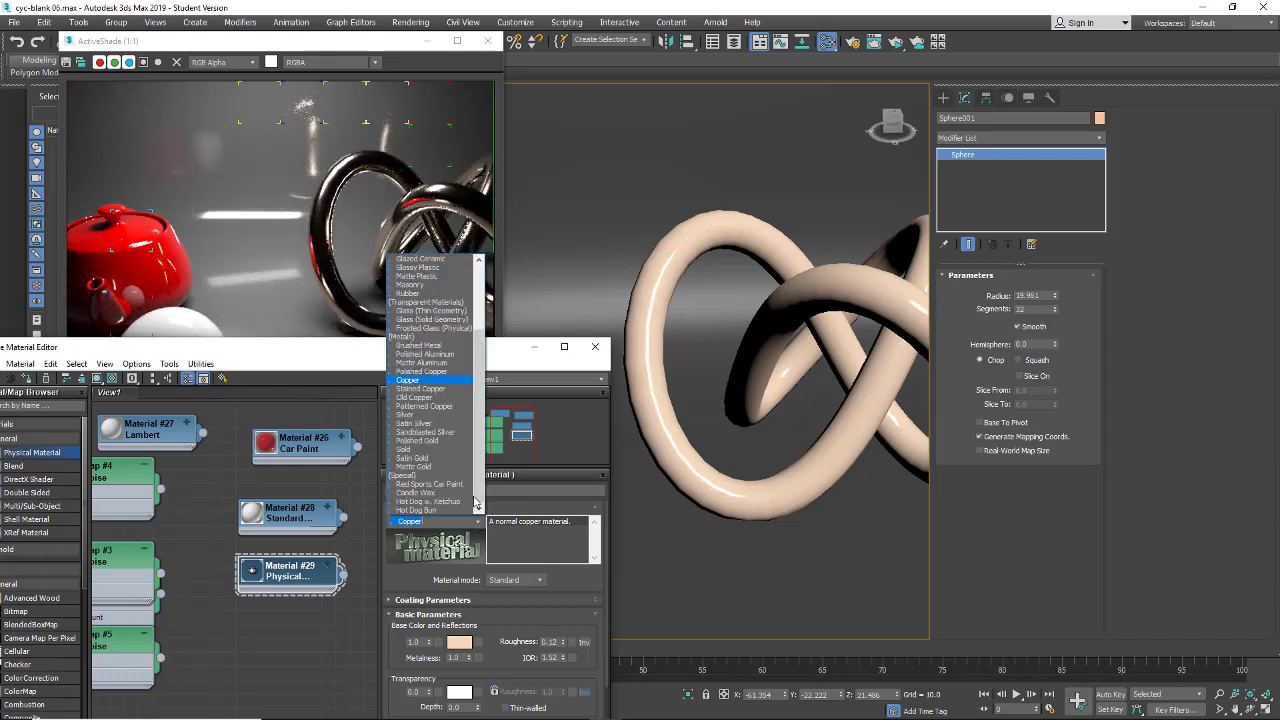
click(448, 293)
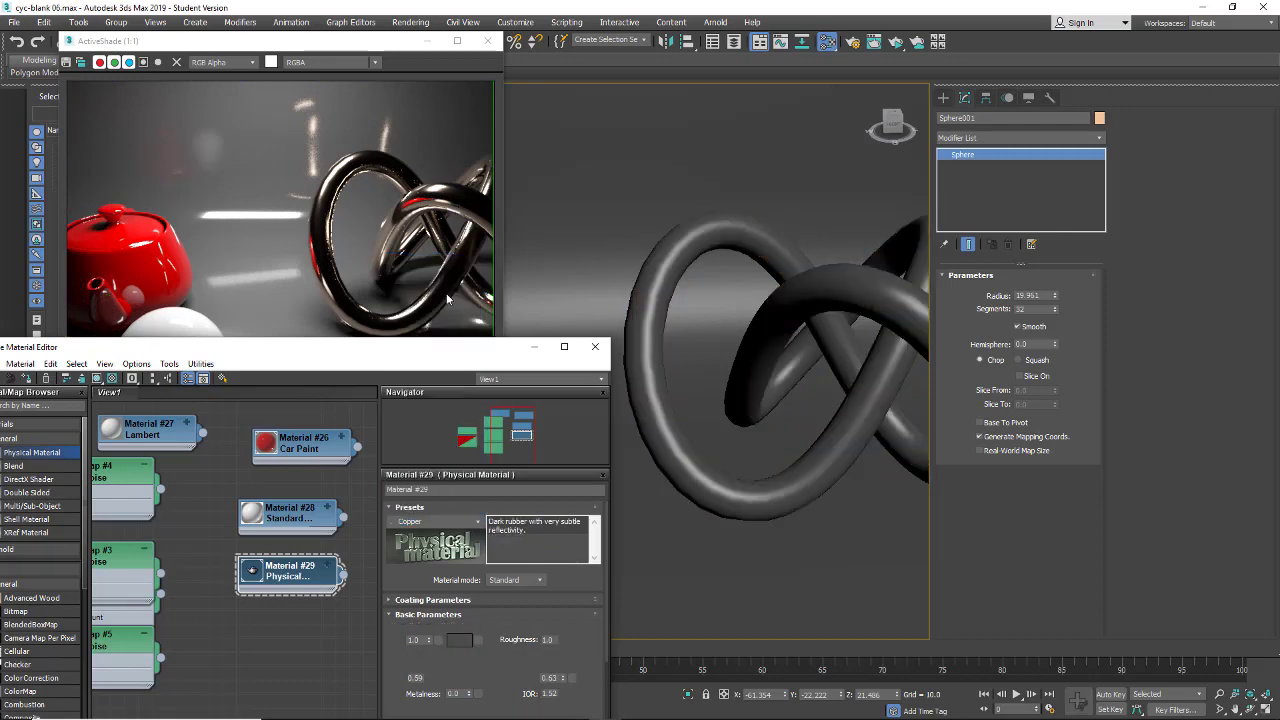
click(478, 523)
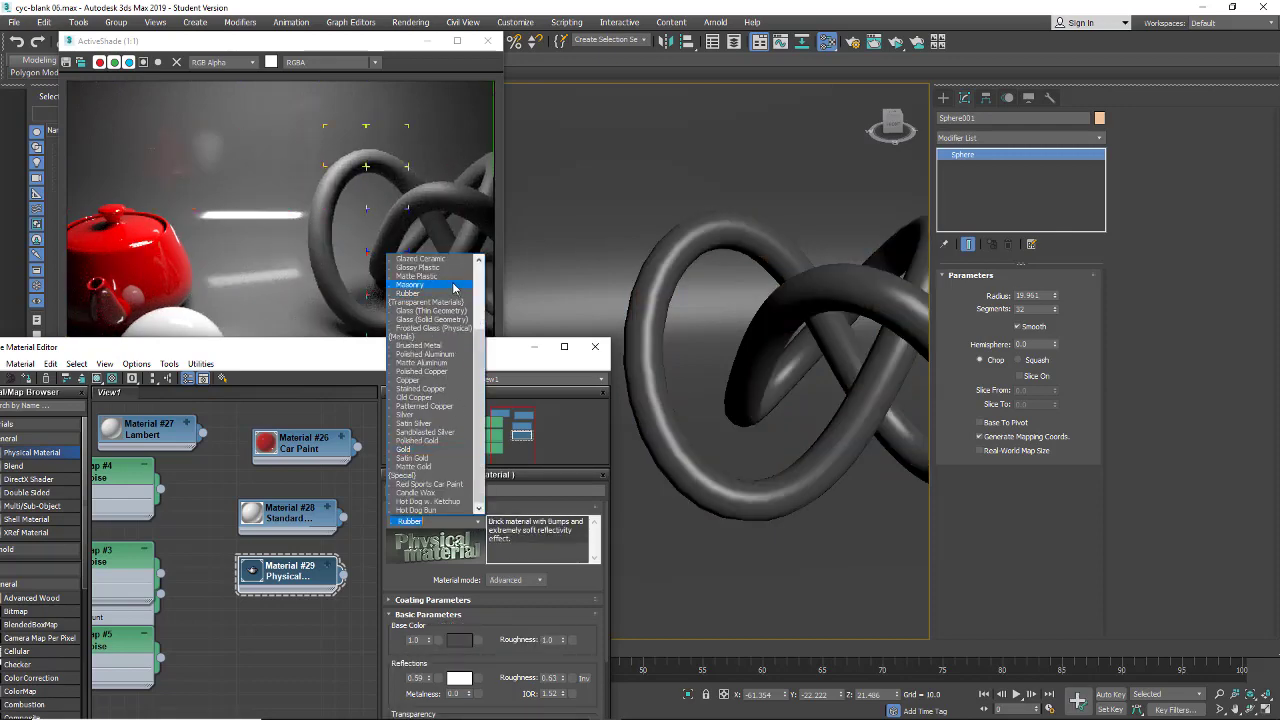
click(453, 288)
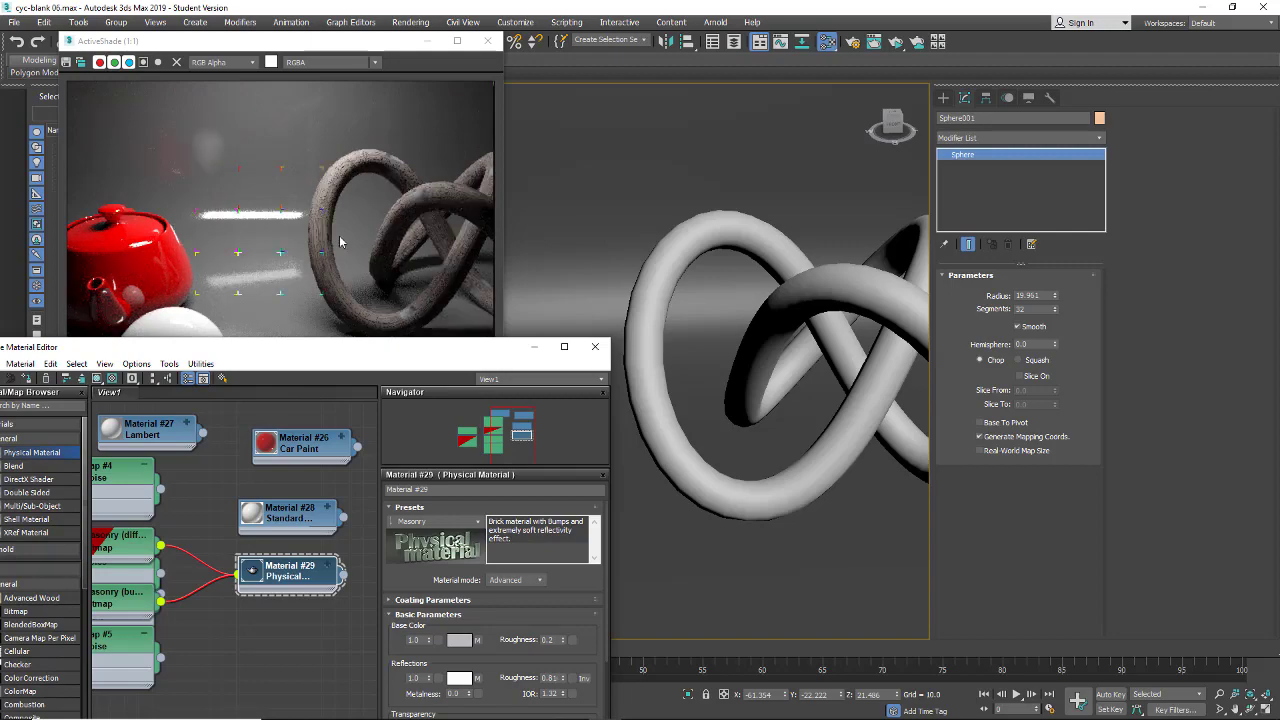
Move the Slate Material Editor clear of the ActiveShade render and examine the Masonry bitmap nodes feeding the Physical Material
drag(424, 356, 1004, 51)
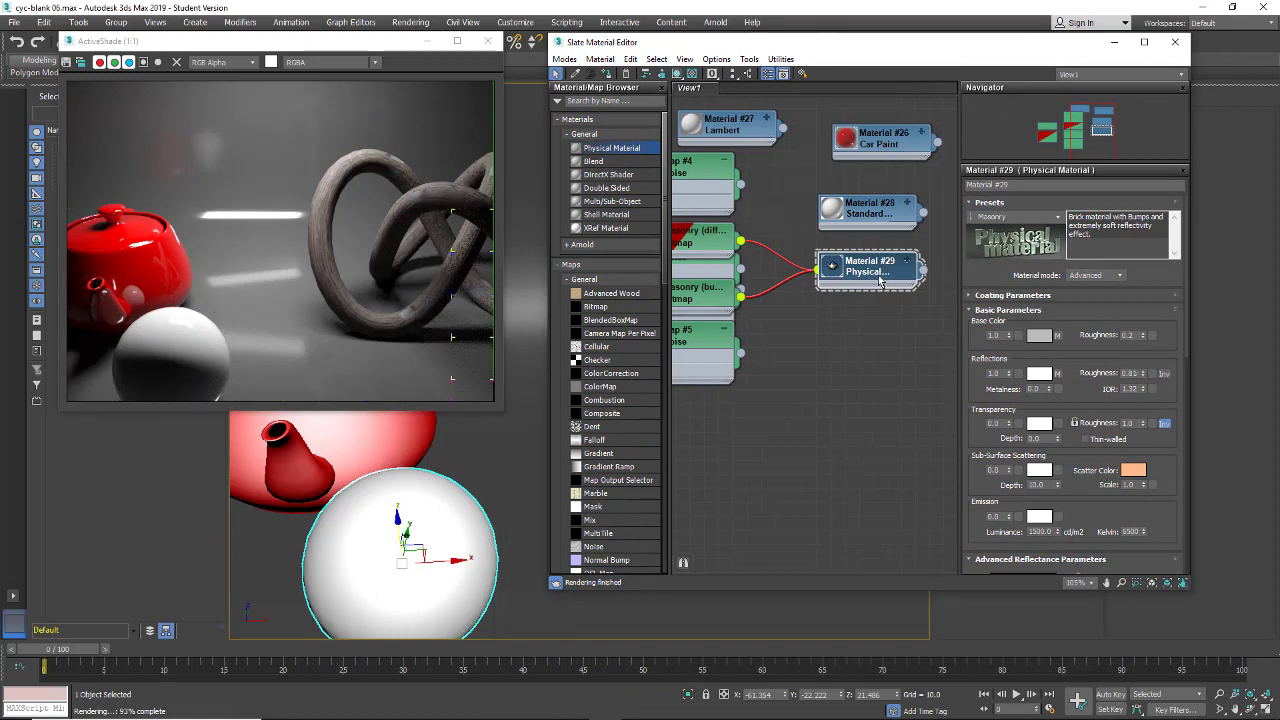
middle_drag(855, 288, 927, 280)
scroll(818, 306, down, 8)
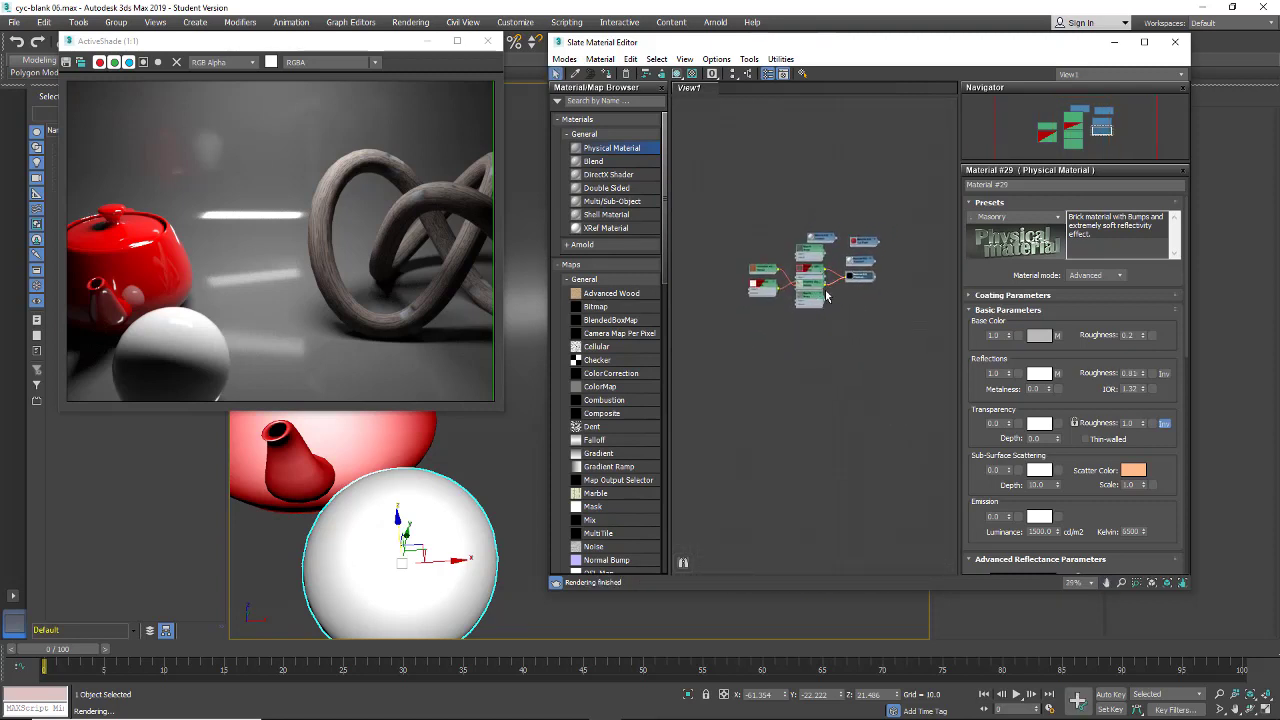
scroll(838, 304, up, 5)
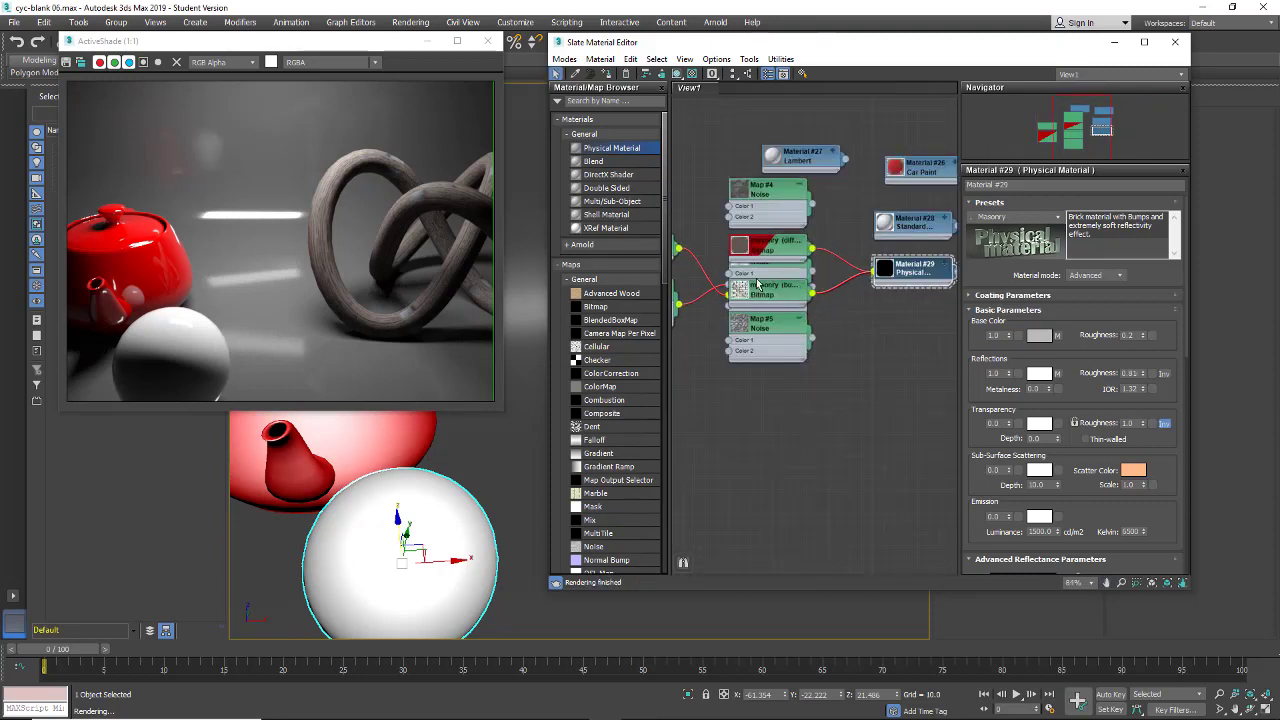